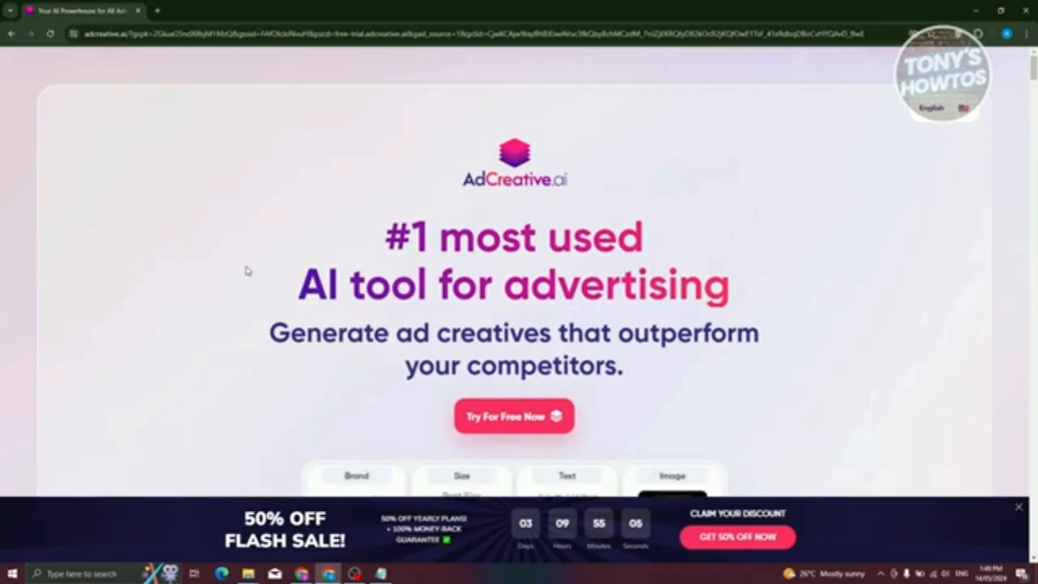
left_click(135, 34)
left_click(129, 36)
left_click_drag(171, 35, 907, 35)
key("BackSpace")
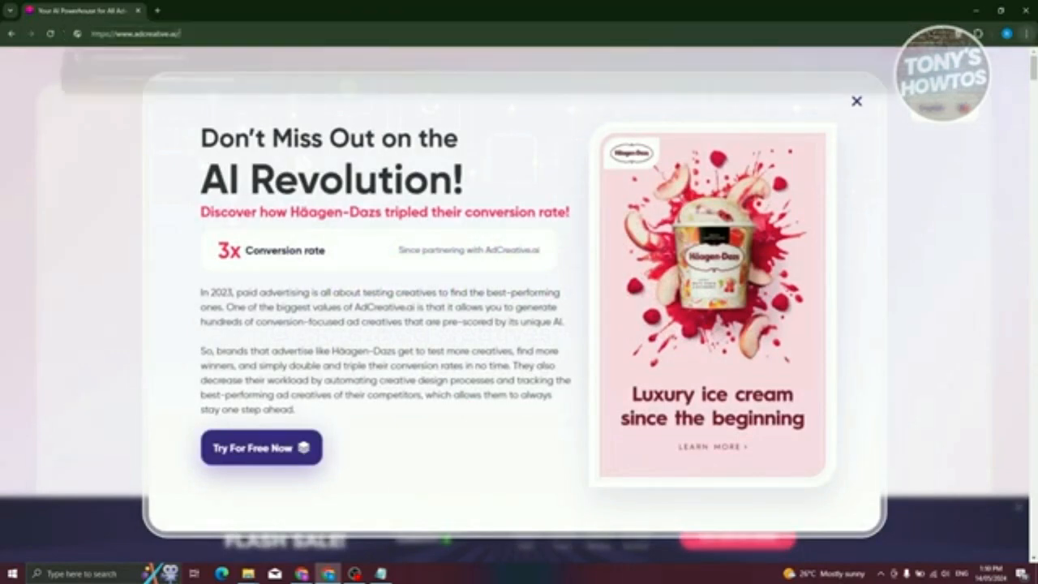
key("Return")
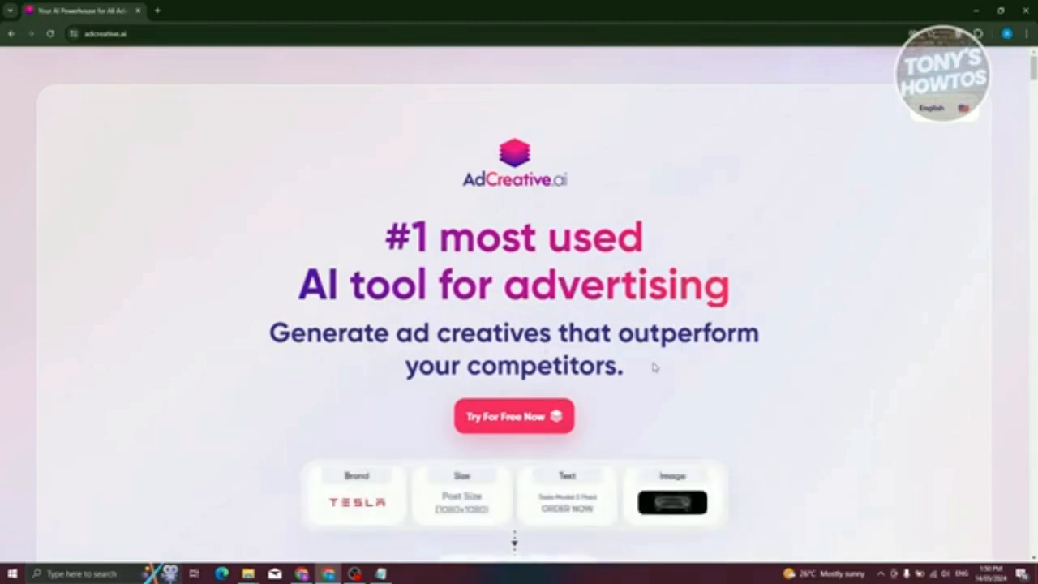
- Sign up for the free trial with the Google account and accept the sign-in request without granting Google Ads access
left_click(480, 420)
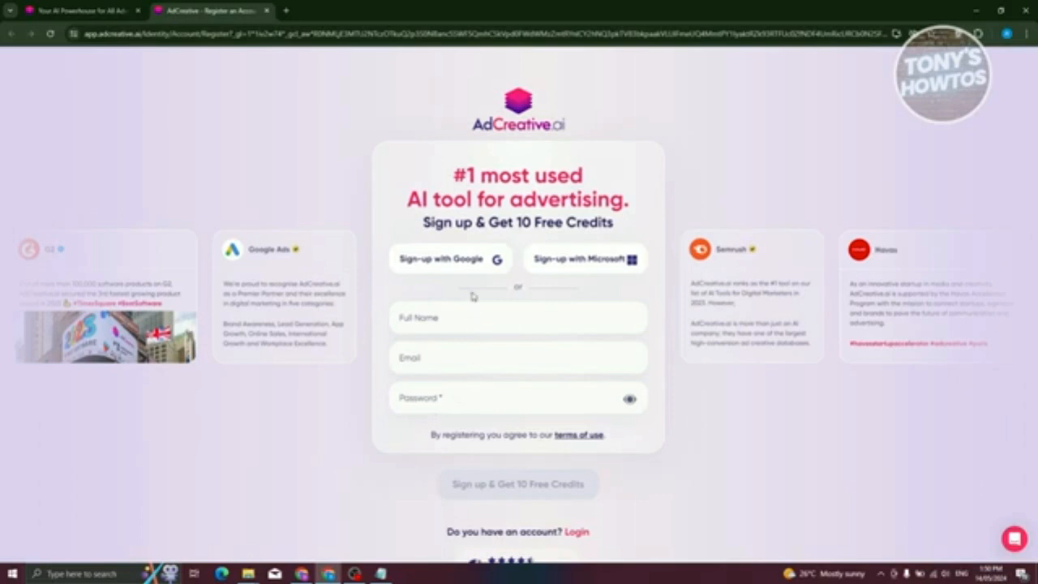
left_click(467, 261)
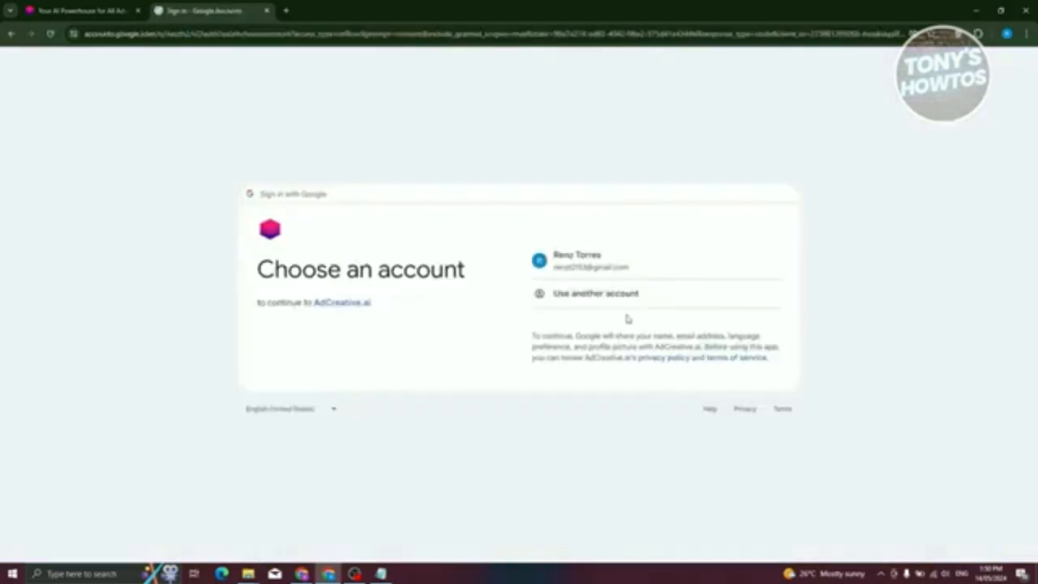
left_click(621, 267)
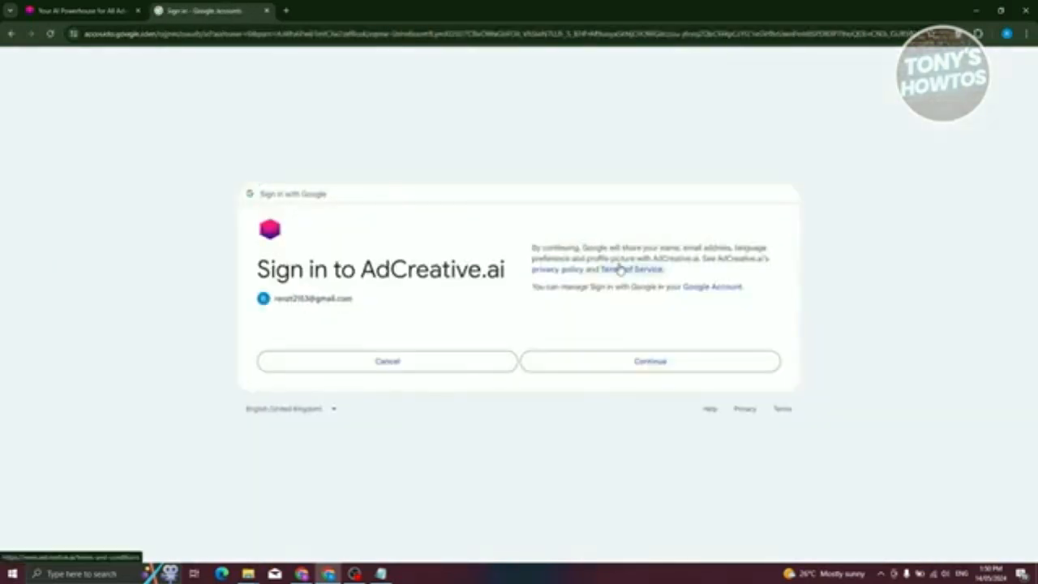
left_click(621, 362)
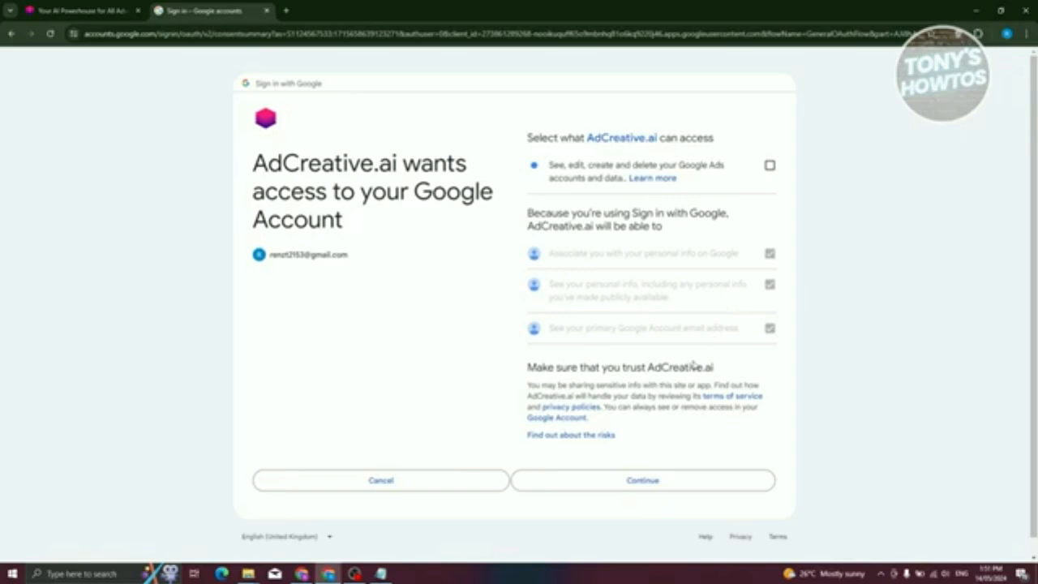
left_click(632, 488)
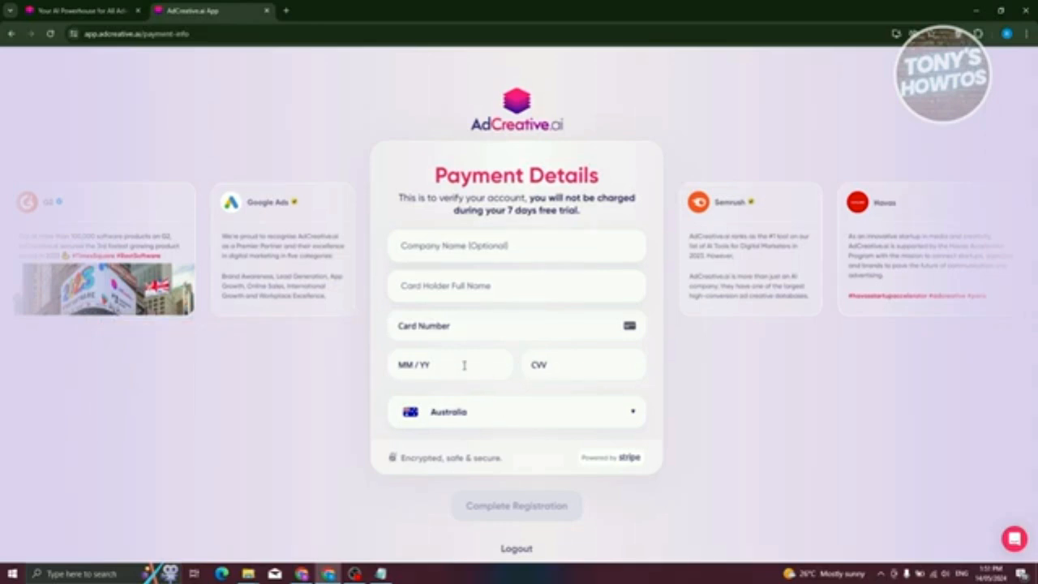
left_click(511, 419)
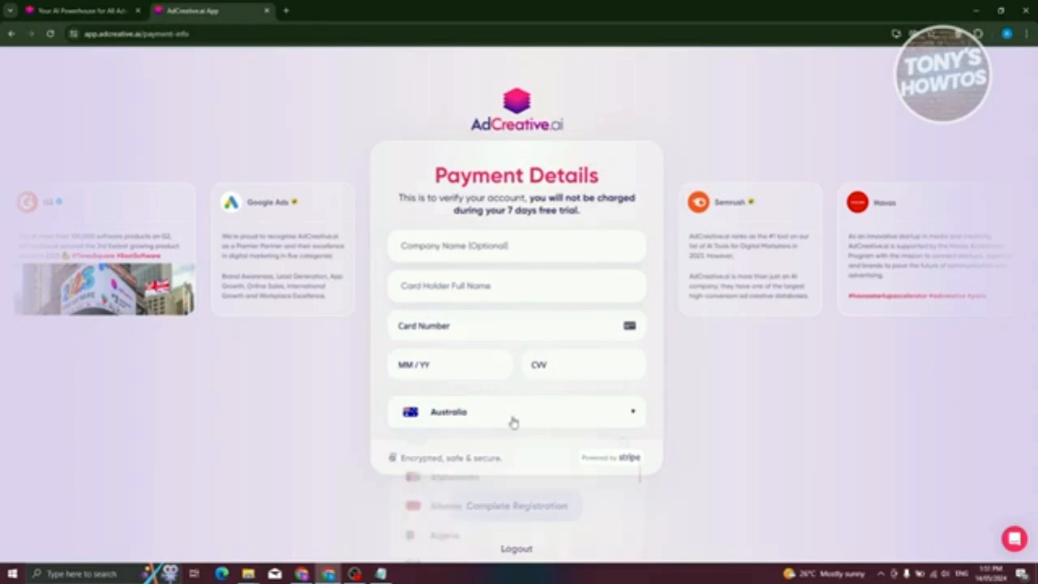
left_click(296, 460)
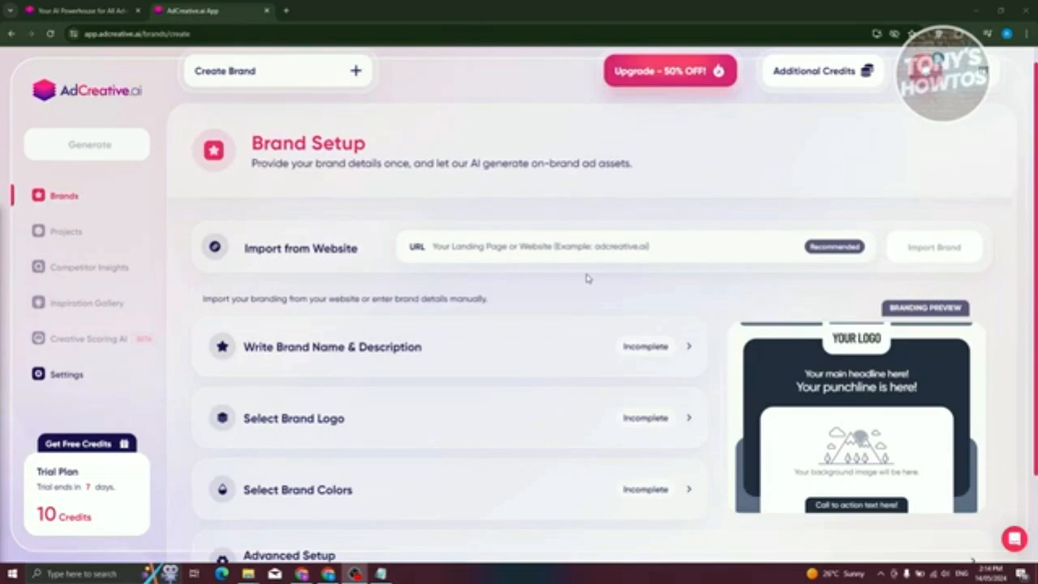
- Enter "Renzi Shop" as the brand name in the manual brand setup
scroll(587, 278, "down", 2)
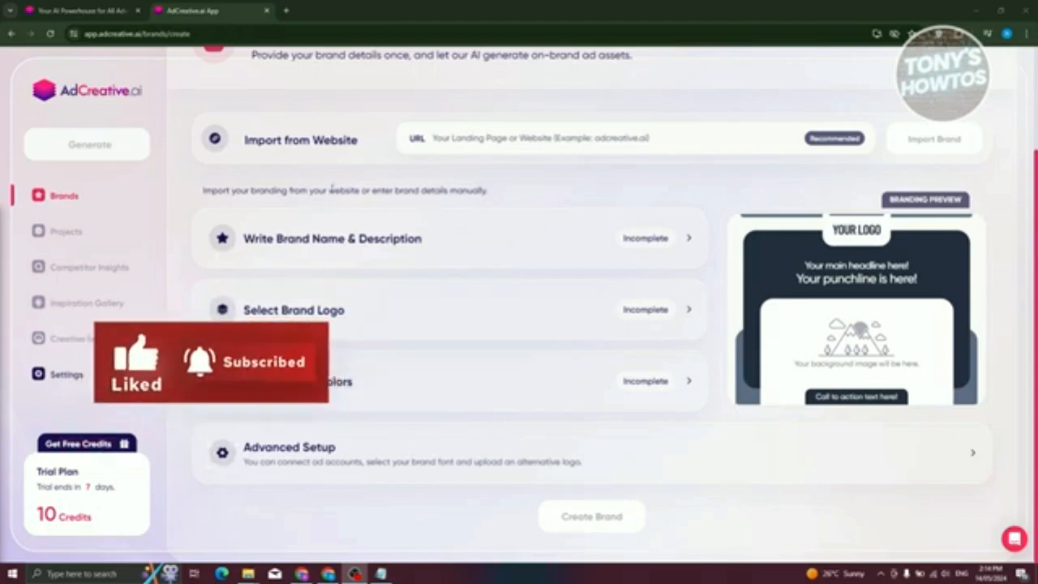
left_click(401, 256)
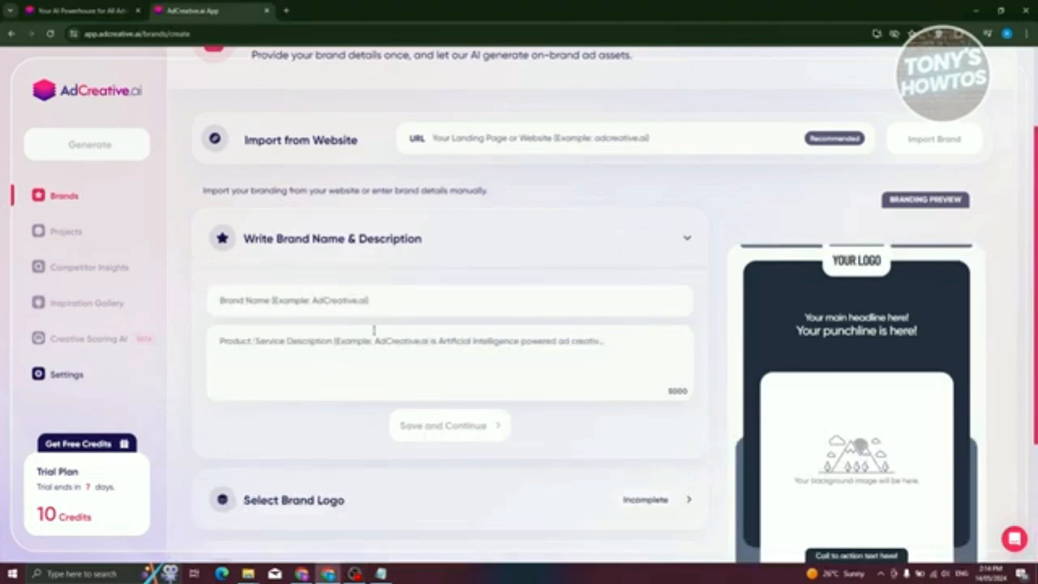
left_click(389, 305)
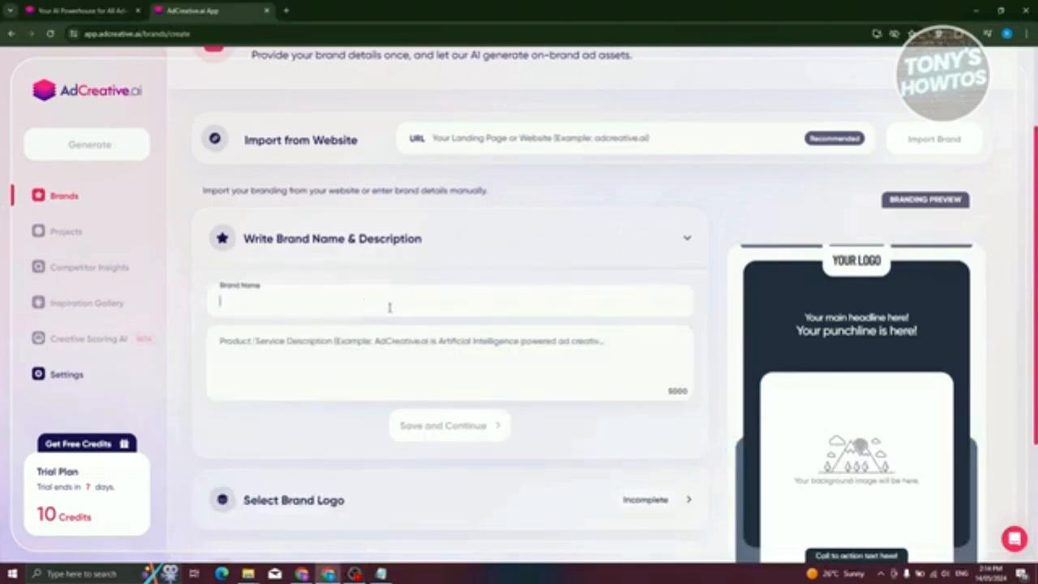
type("Rental Shop")
left_click(361, 365)
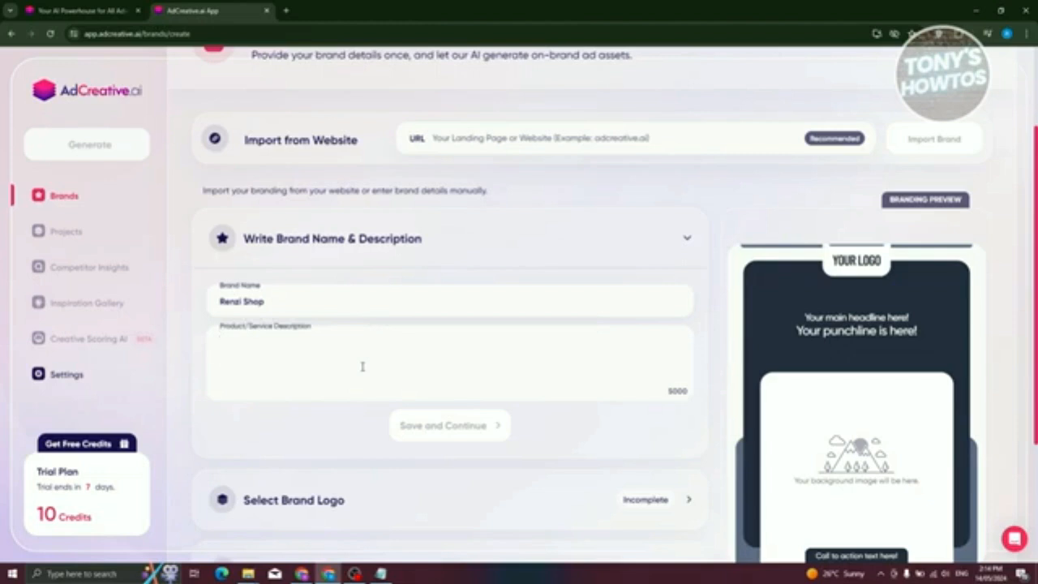
- Describe the product or service as "We sell clothes and accessories" and save the brand name and description
type("T")
key("BackSpace")
type("We sell clothes a")
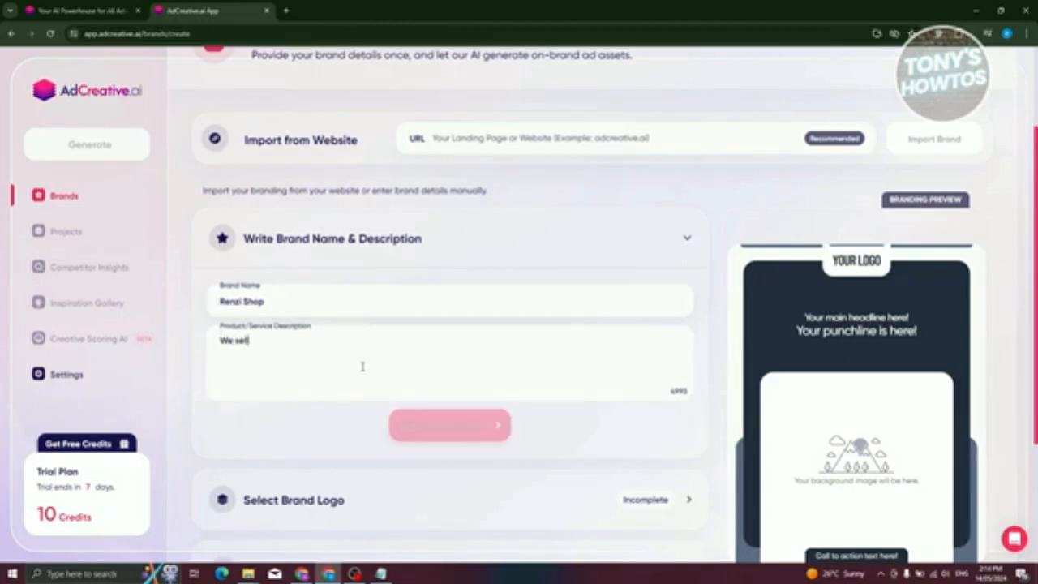
type("nd acc")
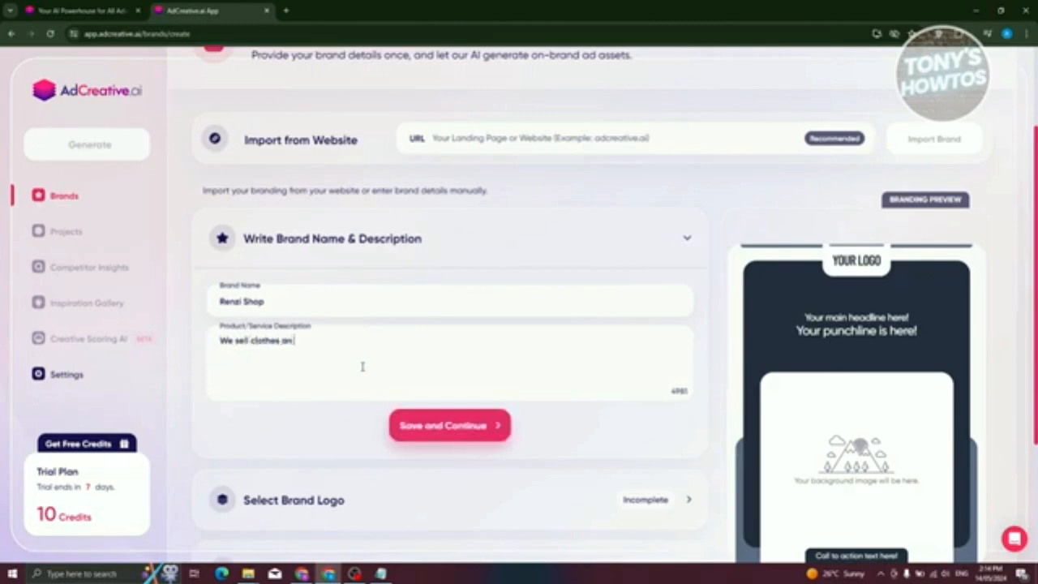
type("essories")
key("BackSpace")
key("BackSpace")
key("BackSpace")
type("es")
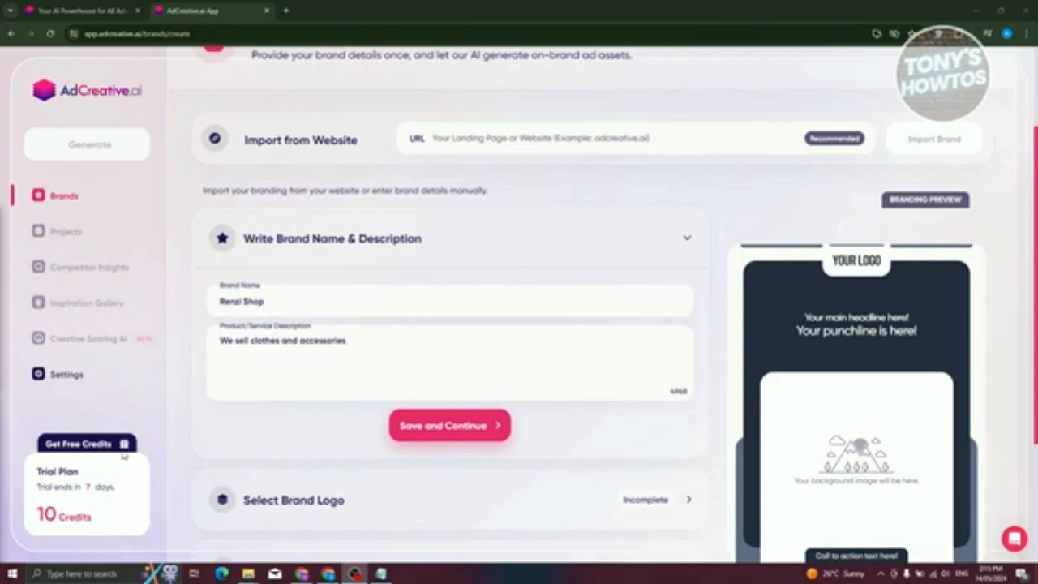
left_click(420, 439)
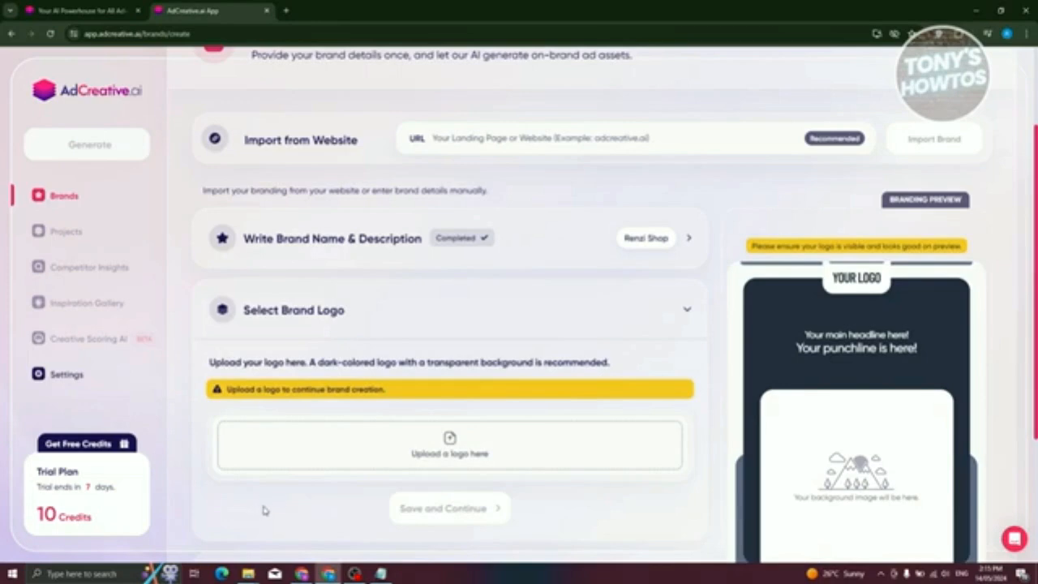
- Upload 7.jpg from the Downloads folder as the brand logo, trying to remove its background before confirming it
left_click(466, 454)
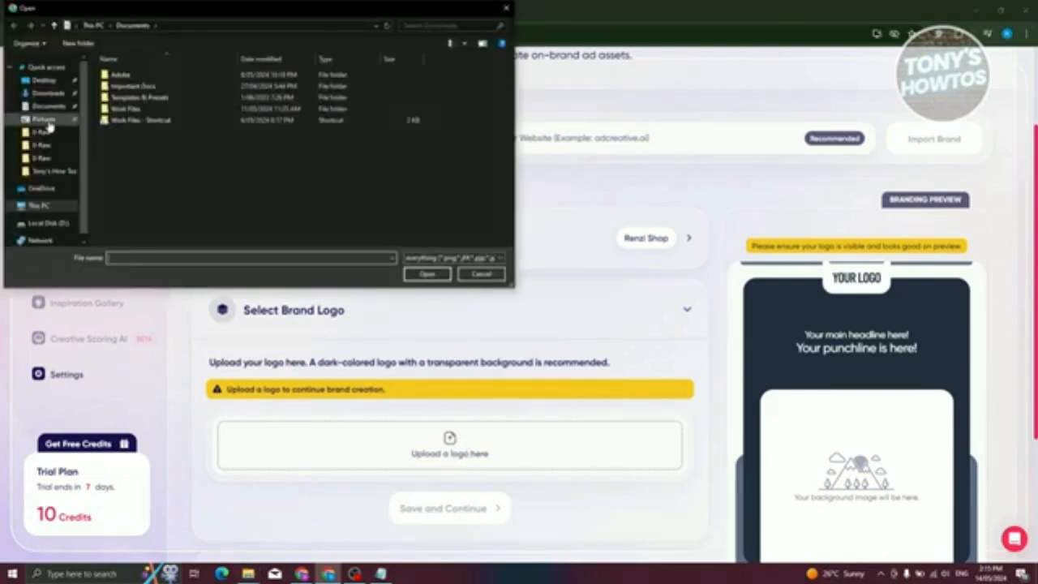
left_click(44, 93)
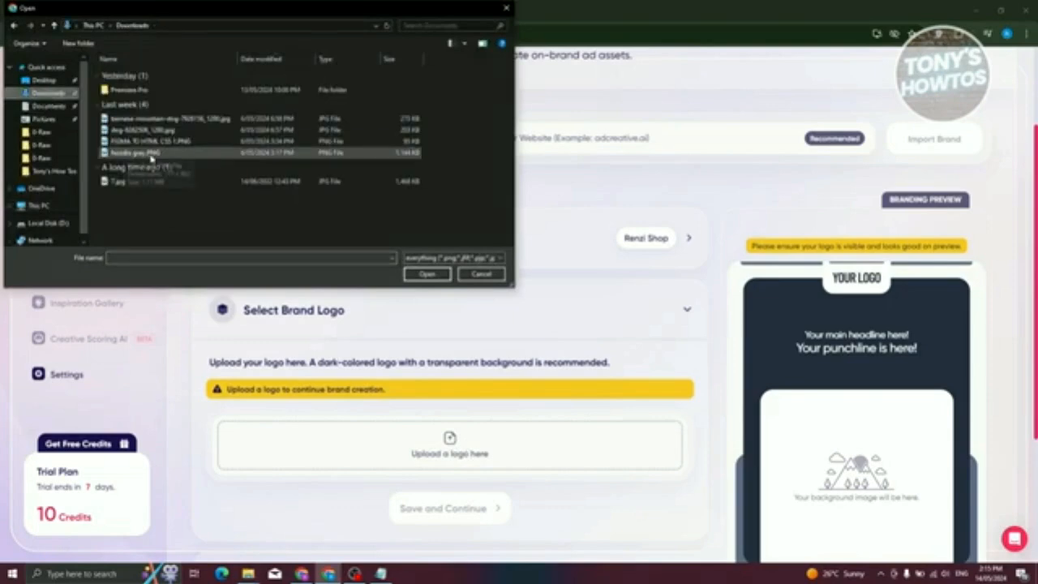
left_click(152, 182)
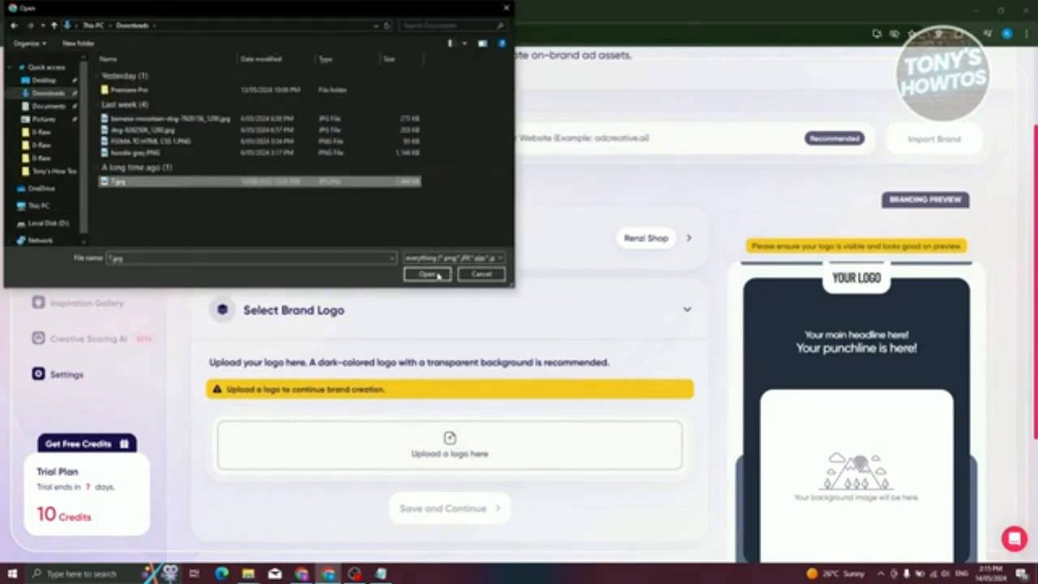
left_click(427, 274)
scroll(550, 450, "down", 3)
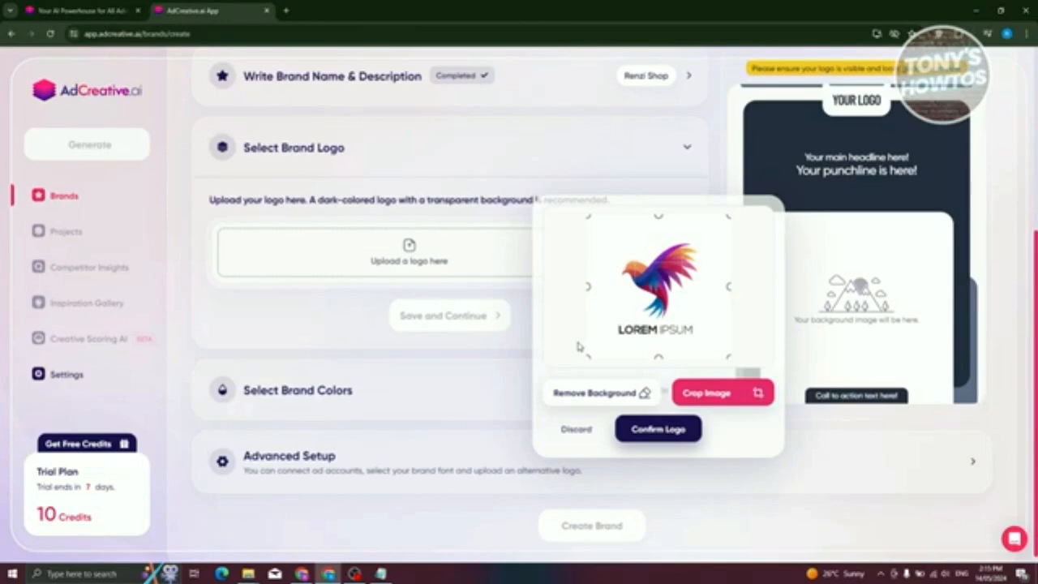
left_click(598, 392)
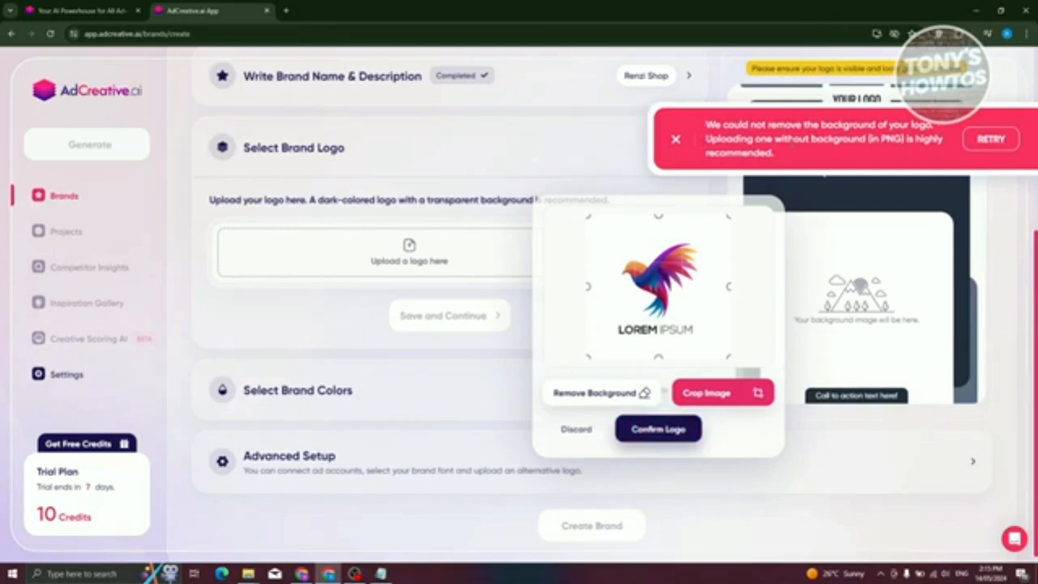
left_click(655, 430)
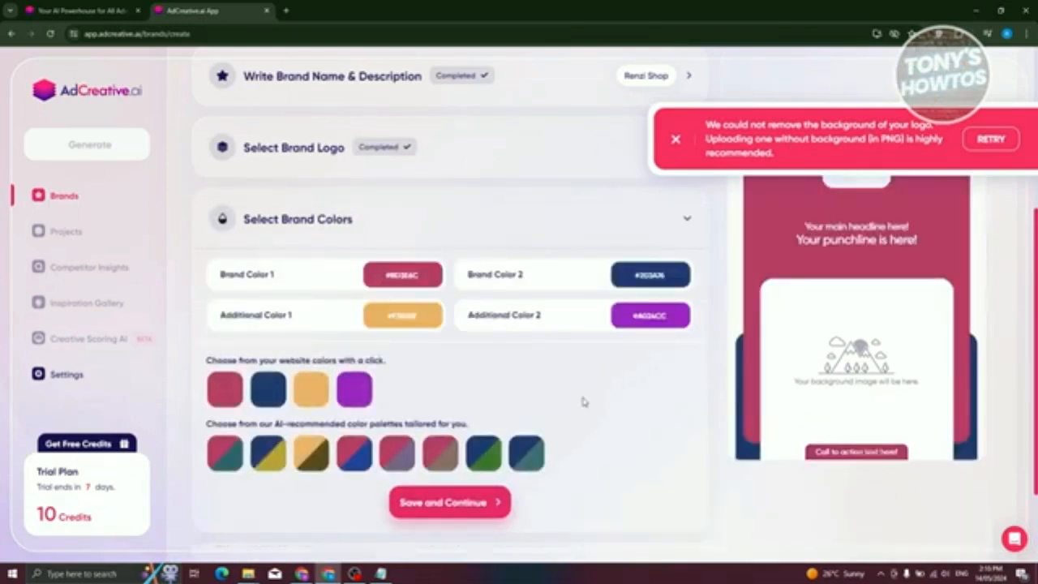
- Review the uploaded logo and the custom color settings of Brand Color 1, including its hex code
left_click(469, 166)
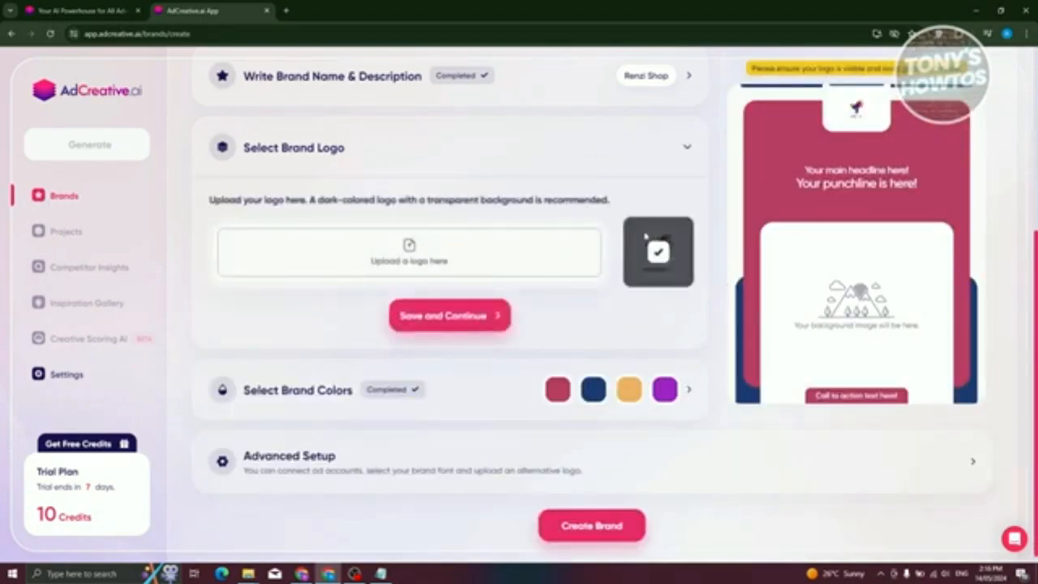
left_click(459, 390)
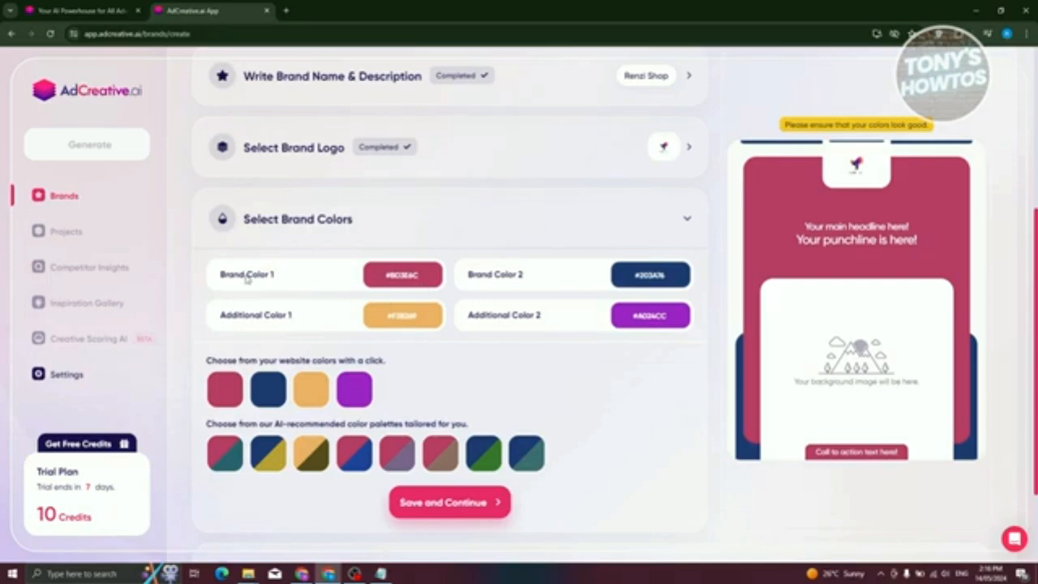
left_click(396, 285)
scroll(505, 338, "up", 3)
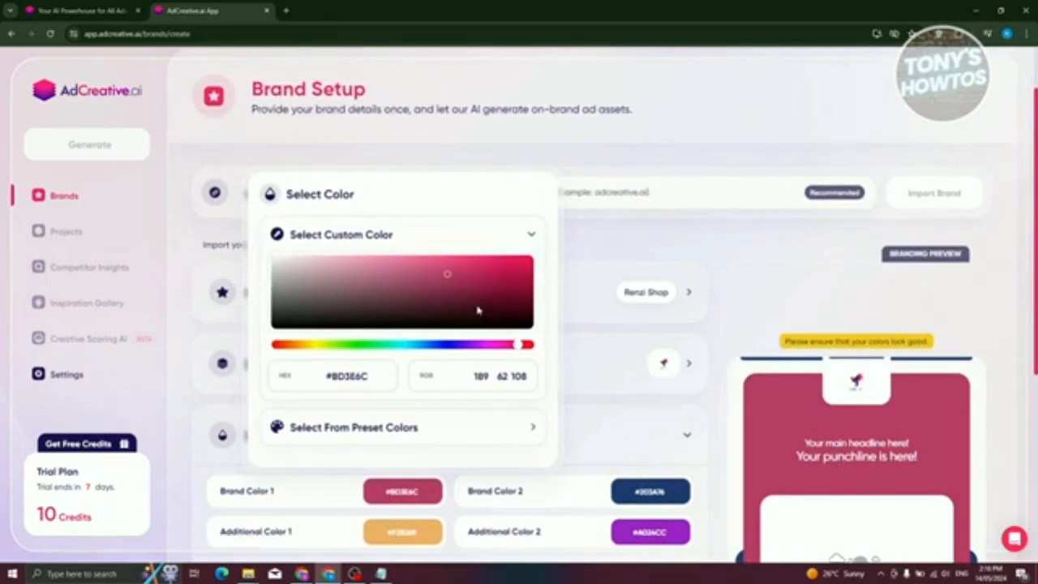
left_click_drag(333, 381, 387, 380)
left_click_drag(327, 374, 392, 380)
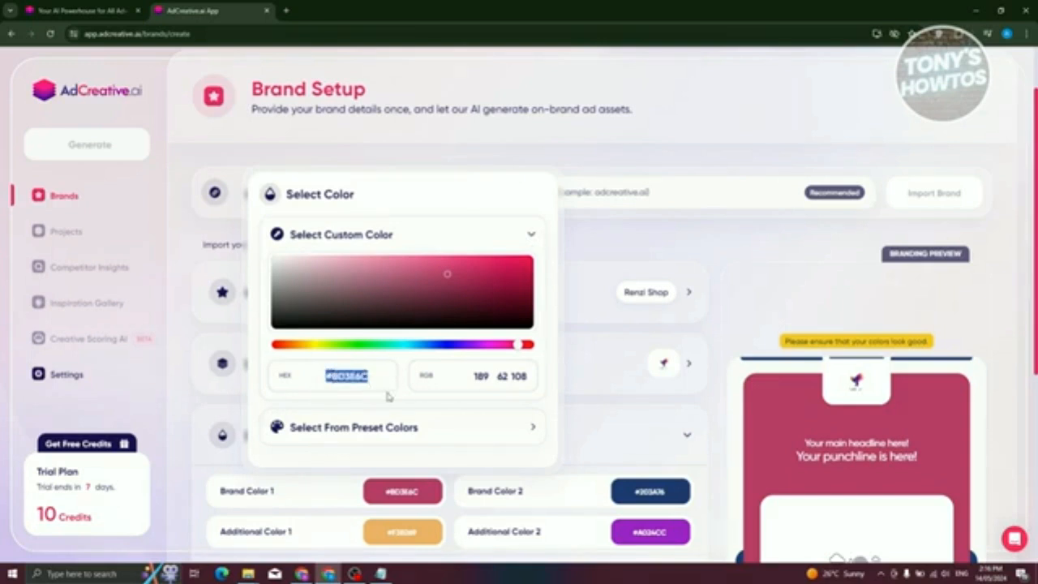
left_click(638, 410)
- Save the suggested brand colors without changing them
scroll(638, 403, "down", 3)
scroll(638, 405, "down", 2)
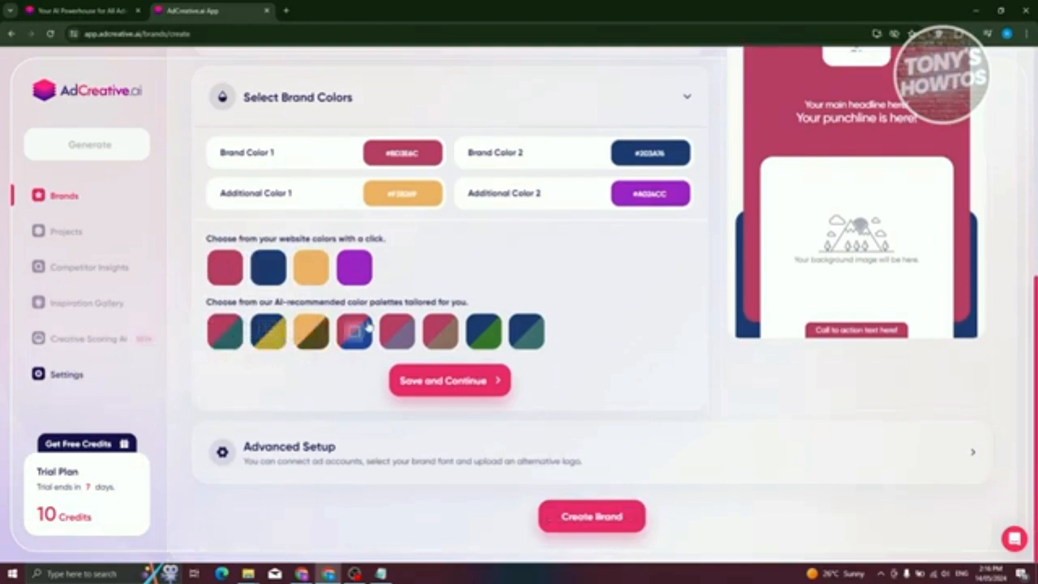
left_click(445, 380)
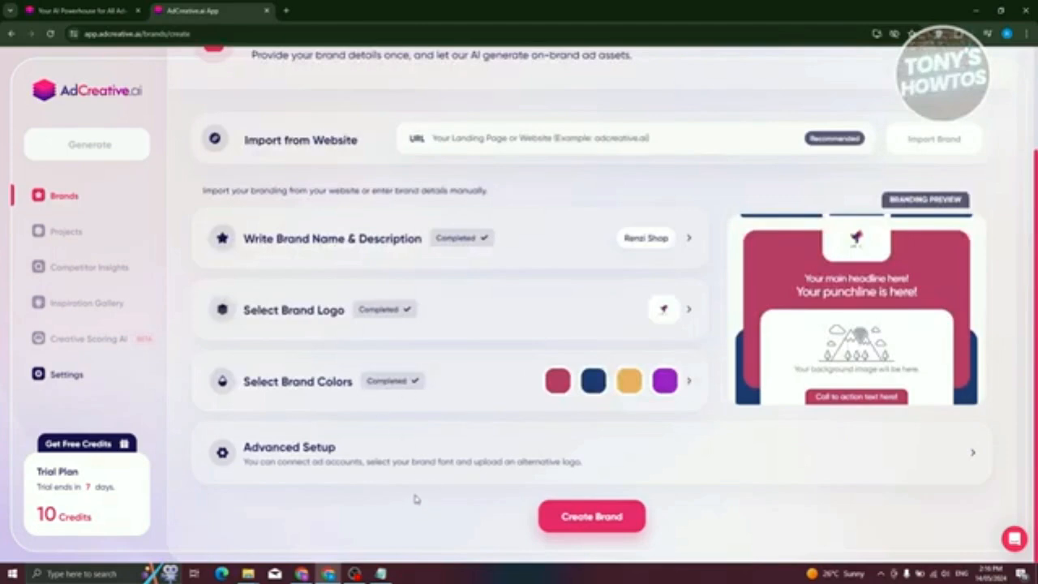
- Review the advanced setup with its font choice and ad account connections, and create the brand
left_click(387, 459)
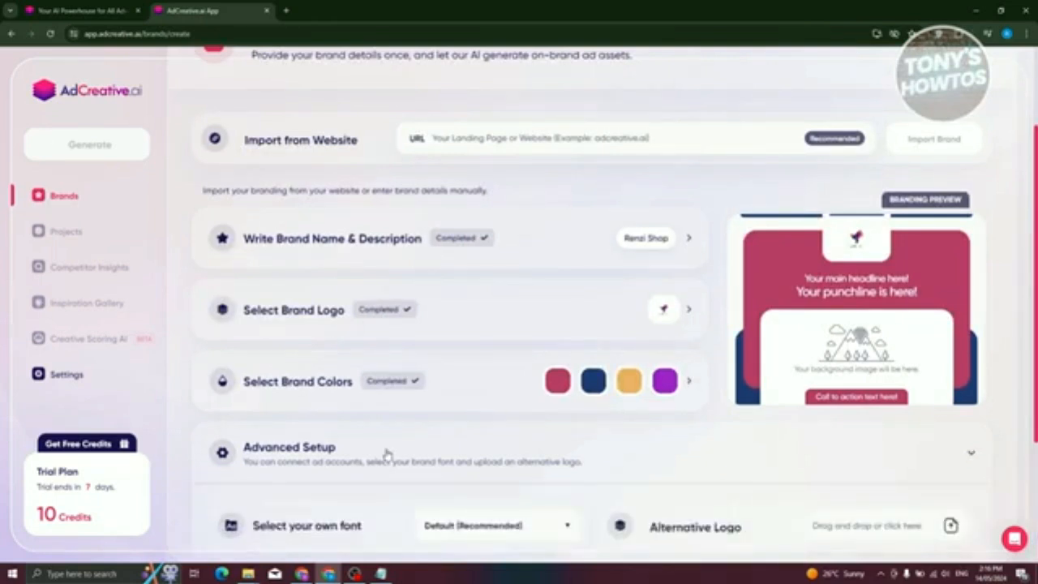
scroll(387, 459, "down", 2)
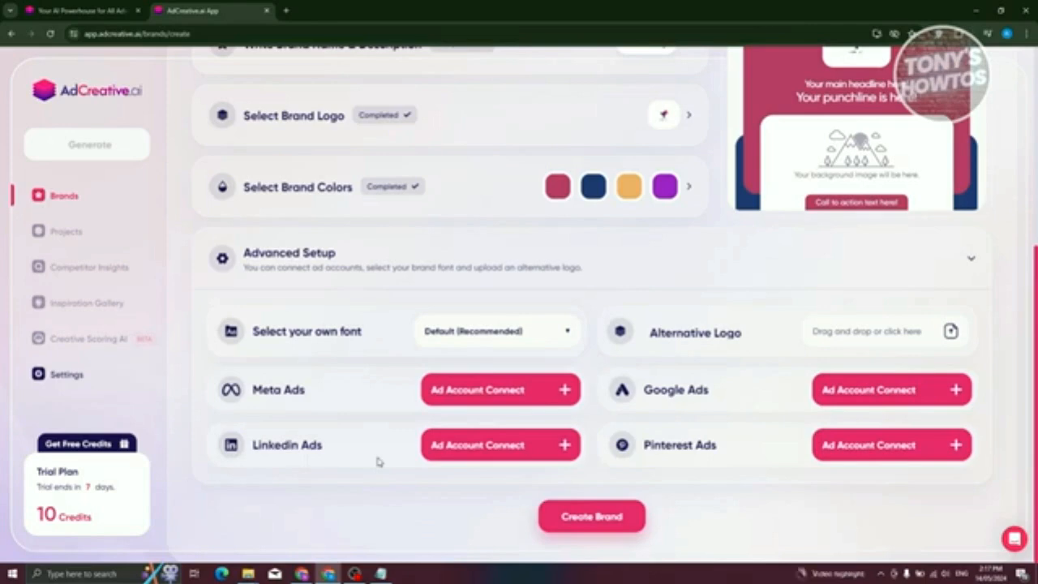
left_click(459, 332)
left_click(594, 519)
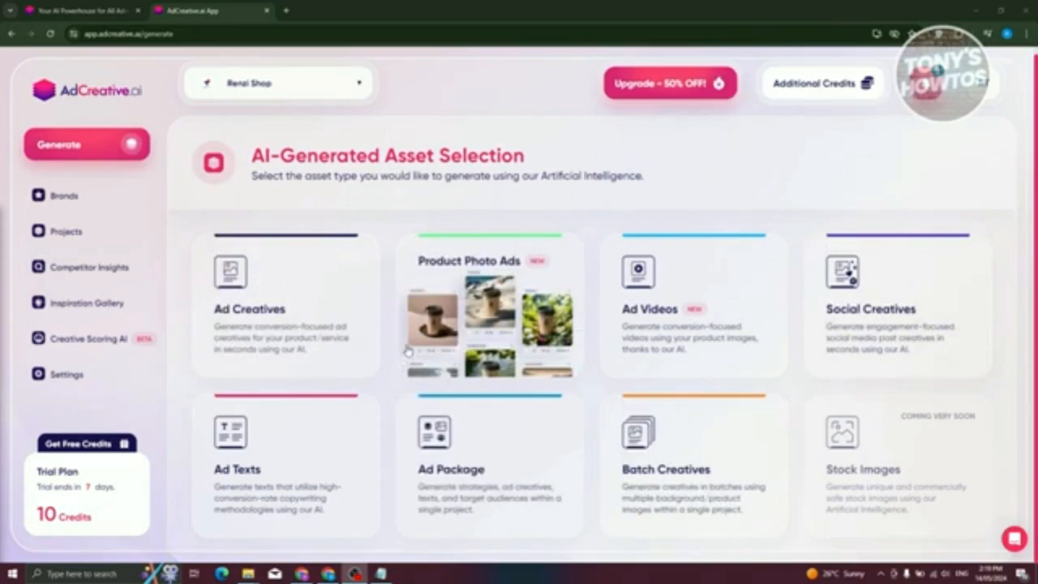
- Start generating Ad Creatives for the brand and dismiss the guided tour to reach the creative sizes
left_click(293, 259)
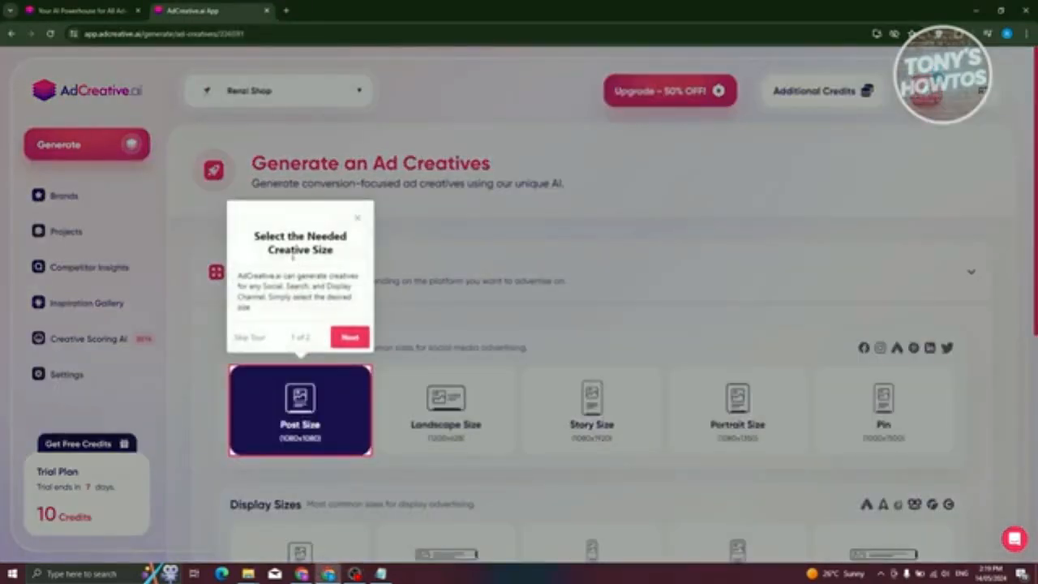
left_click(358, 219)
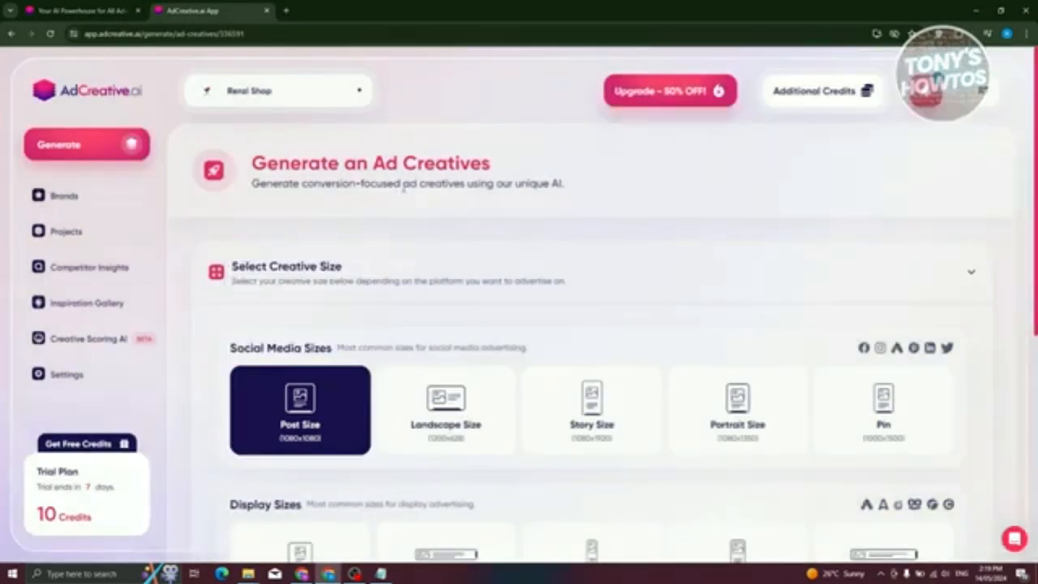
scroll(428, 233, "down", 1)
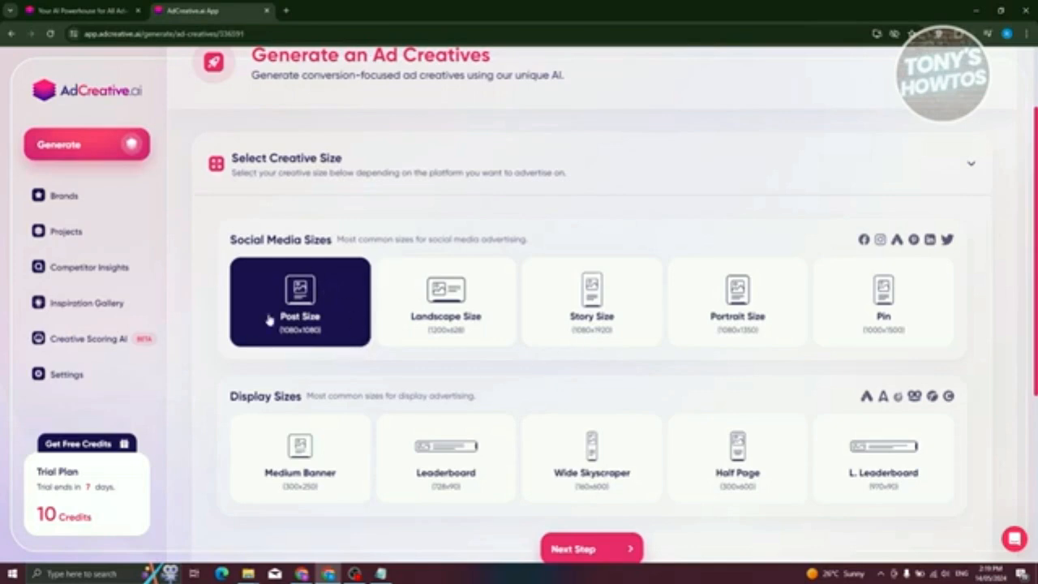
- Choose Post Size (1080x1080) as the creative size, continue to the image text, and dismiss the guided tour
scroll(282, 323, "down", 3)
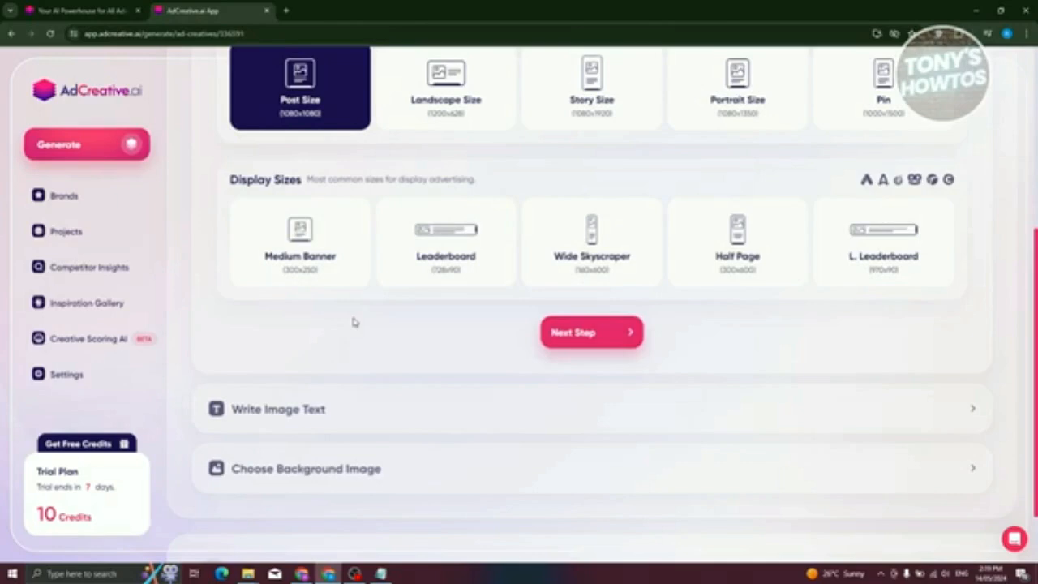
left_click(915, 263)
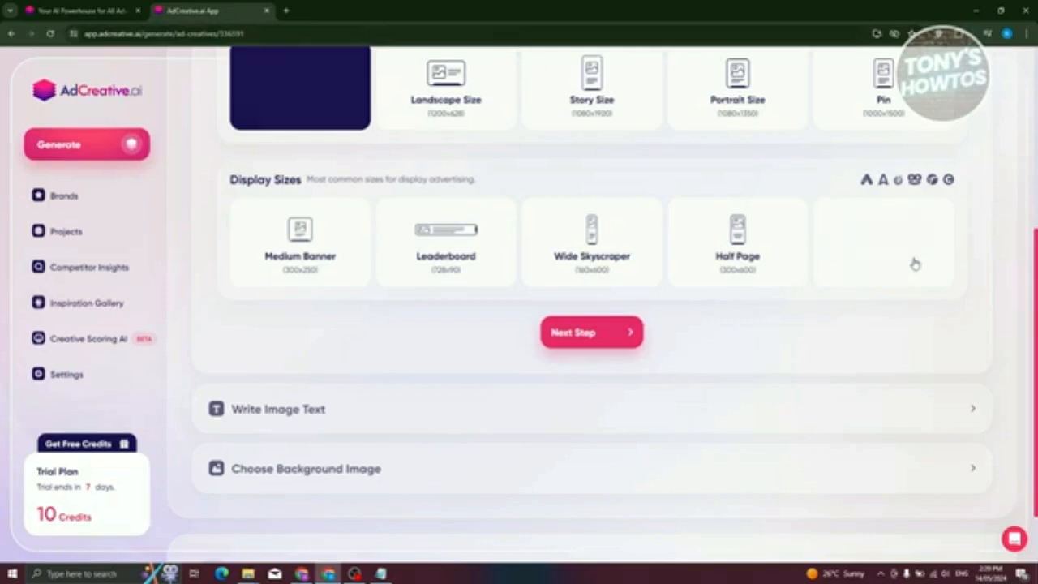
left_click(297, 97)
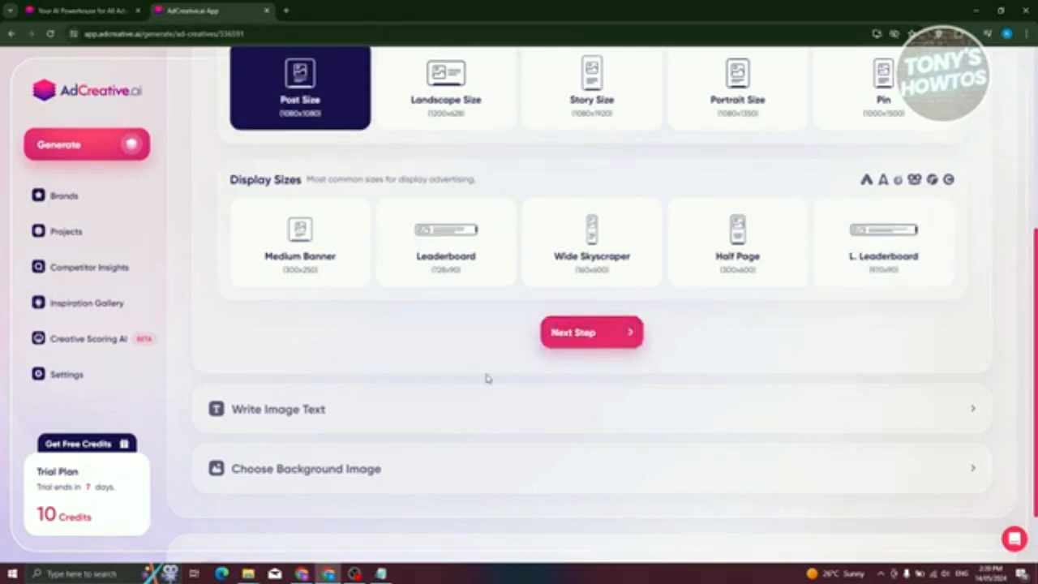
scroll(480, 376, "up", 3)
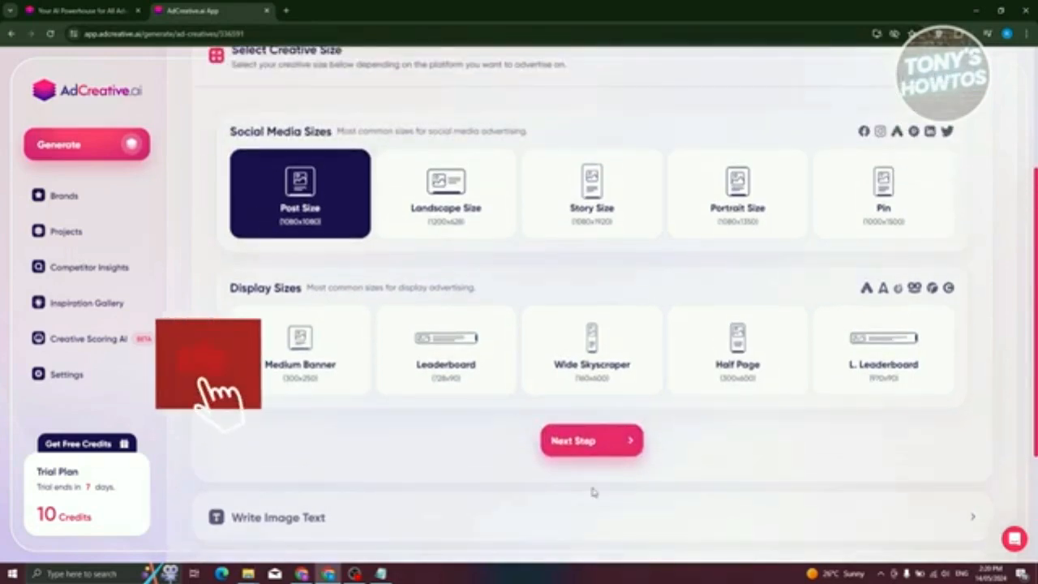
left_click(614, 448)
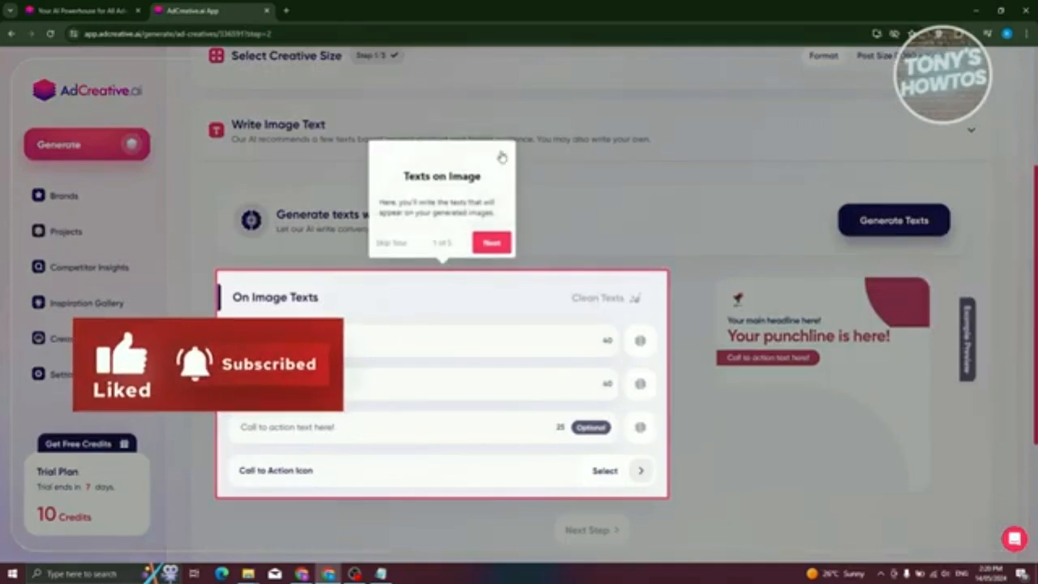
left_click(502, 159)
- Enter "This is he main headline" as the main headline and "punchline" as the punchline
left_click(374, 341)
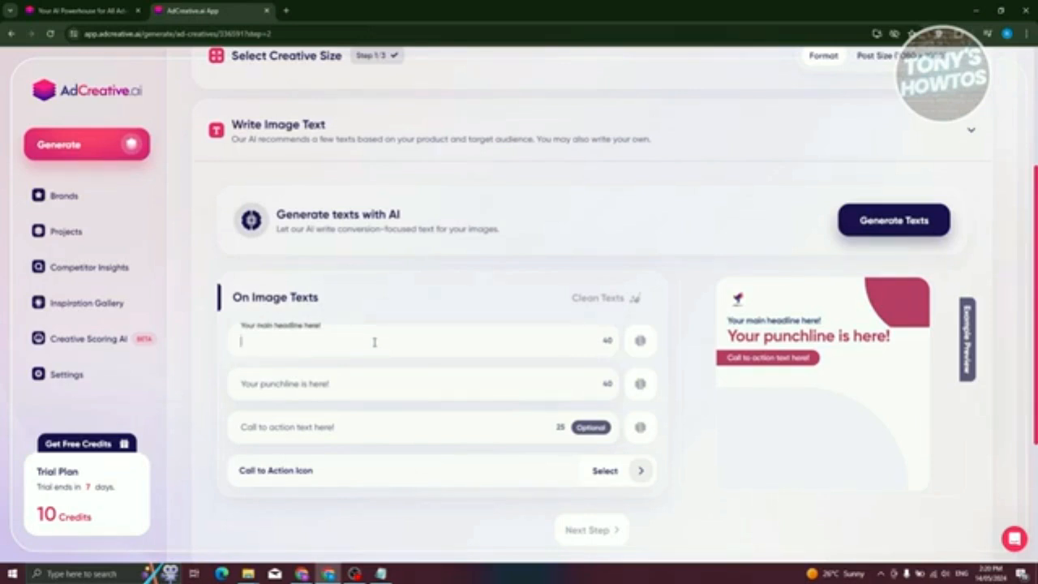
type("This is he")
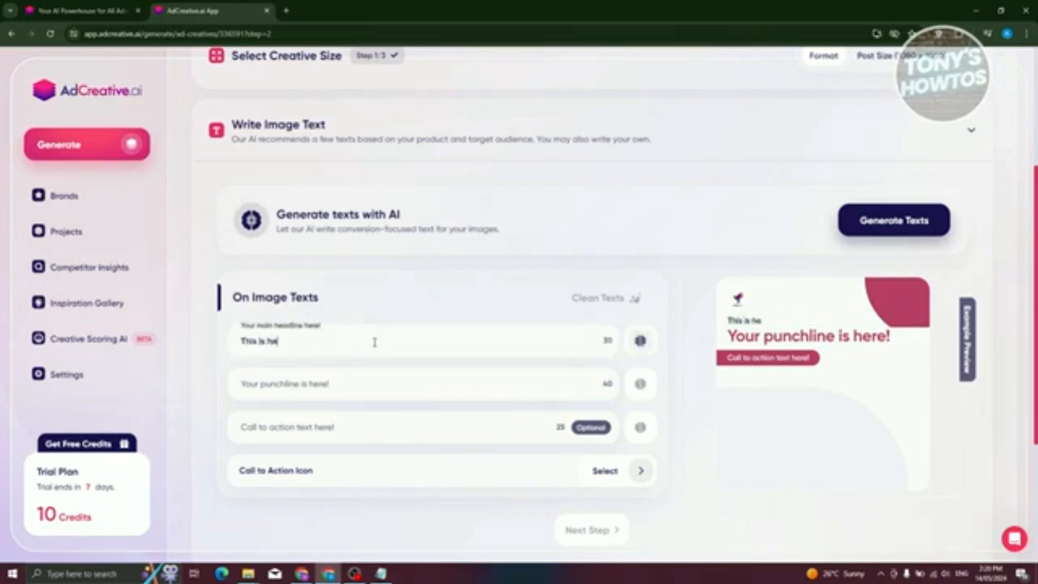
type(" main headline")
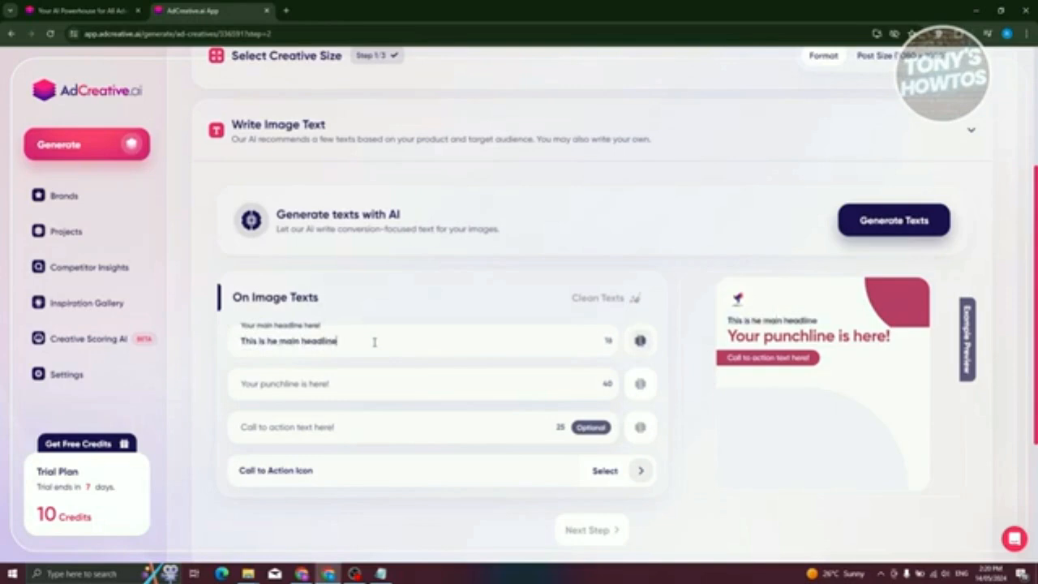
left_click(357, 385)
type("punc")
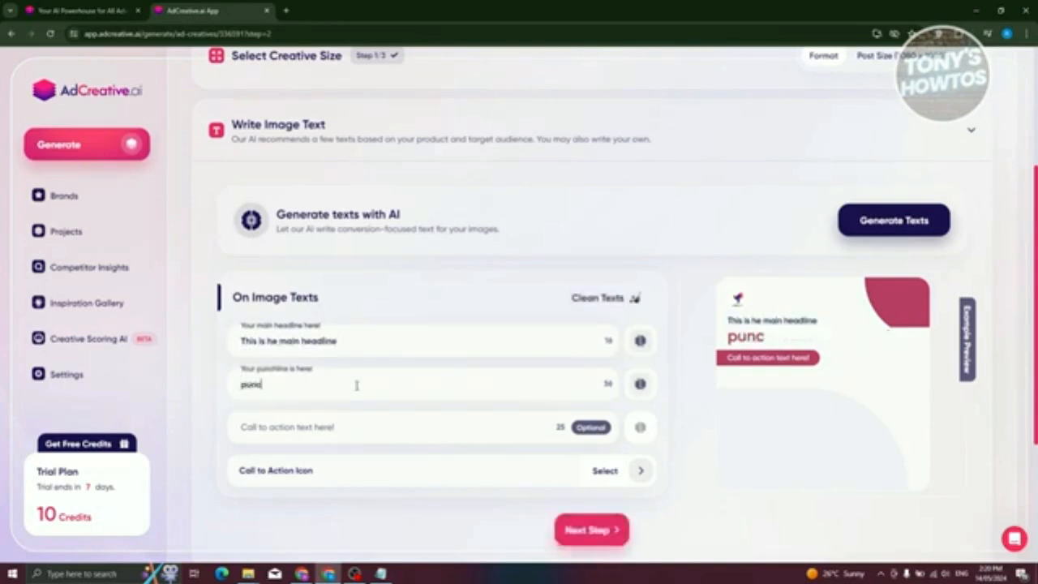
type("hline")
- Enter "call to action" as the call to action text
left_click(334, 427)
type("call to")
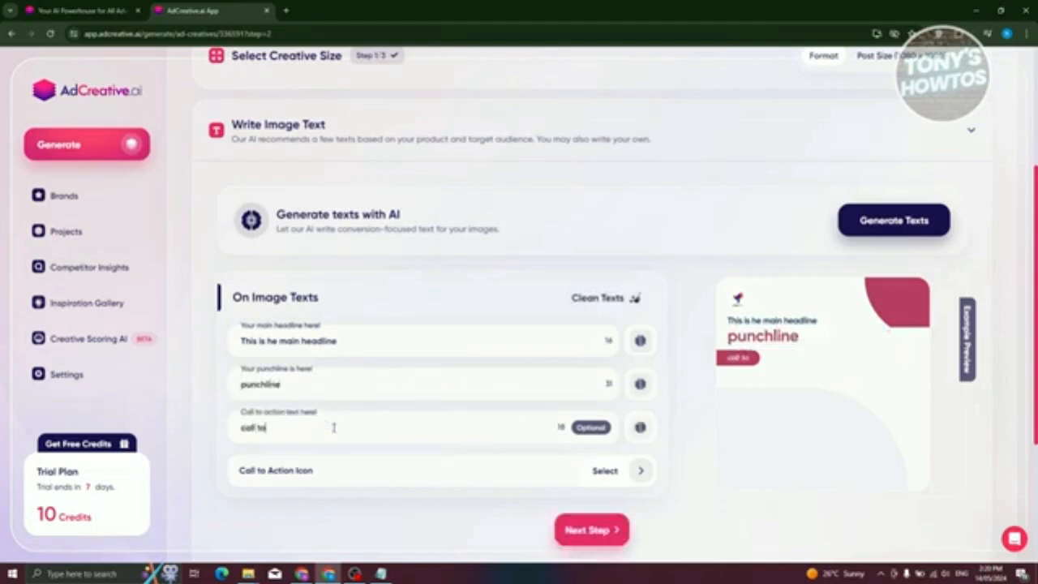
type(" action")
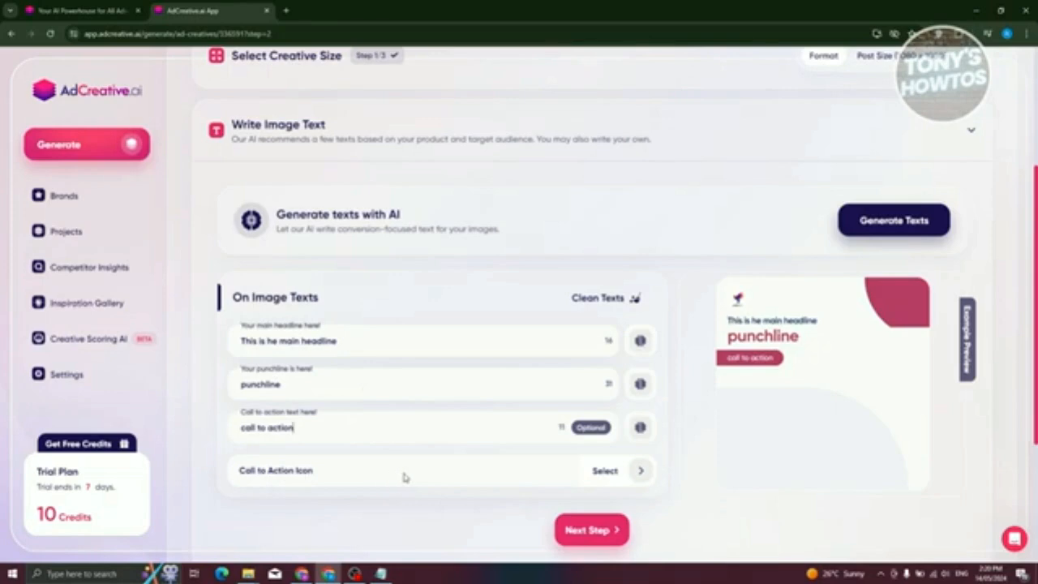
- Choose an alarm clock as the call to action icon
left_click(641, 472)
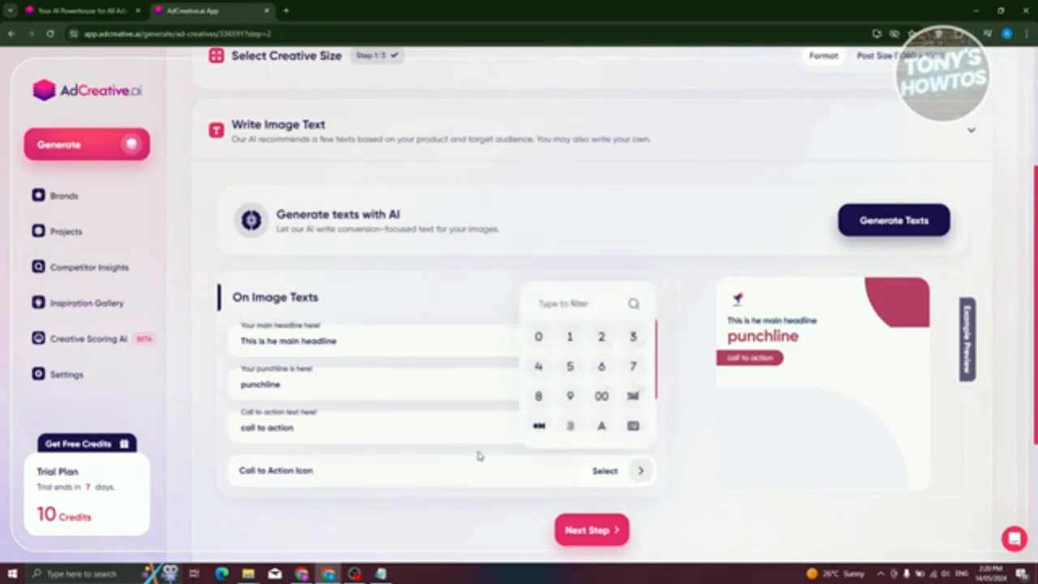
scroll(593, 369, "down", 1)
scroll(593, 369, "down", 4)
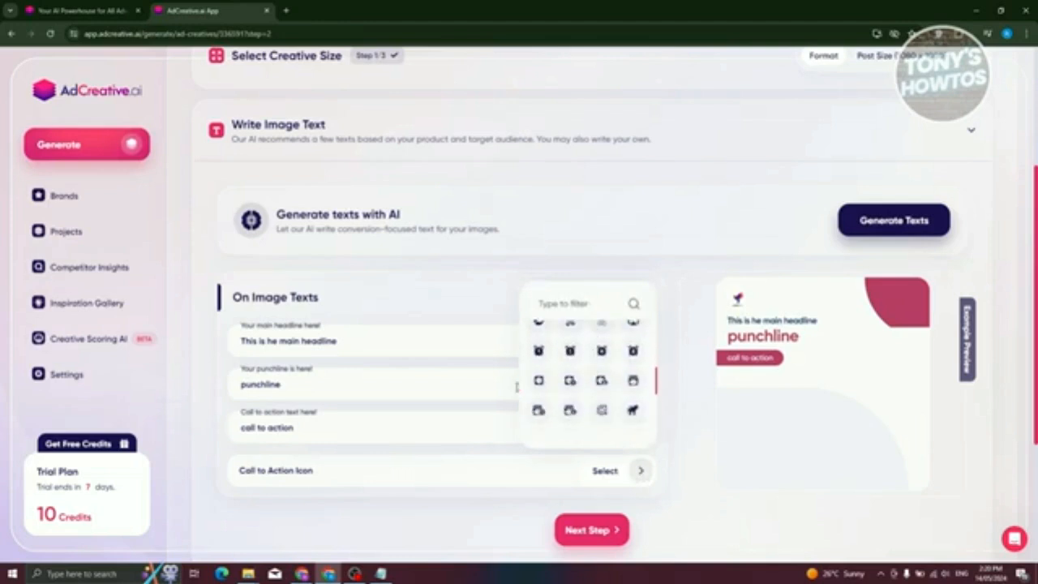
left_click(570, 351)
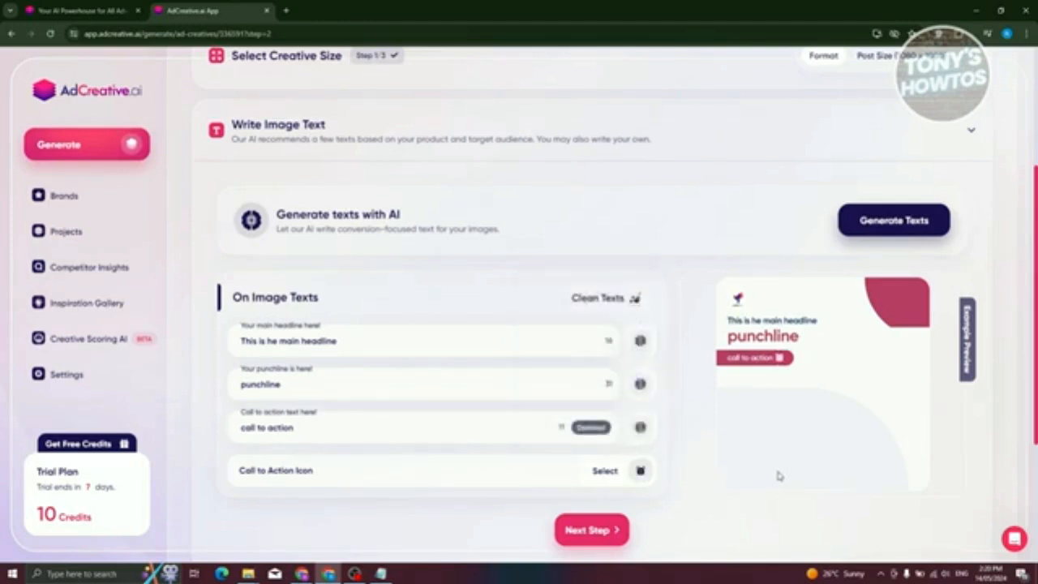
- Have the AI suggest variations of the main headline and replace it with "Dress to Impress Here"
left_click(641, 341)
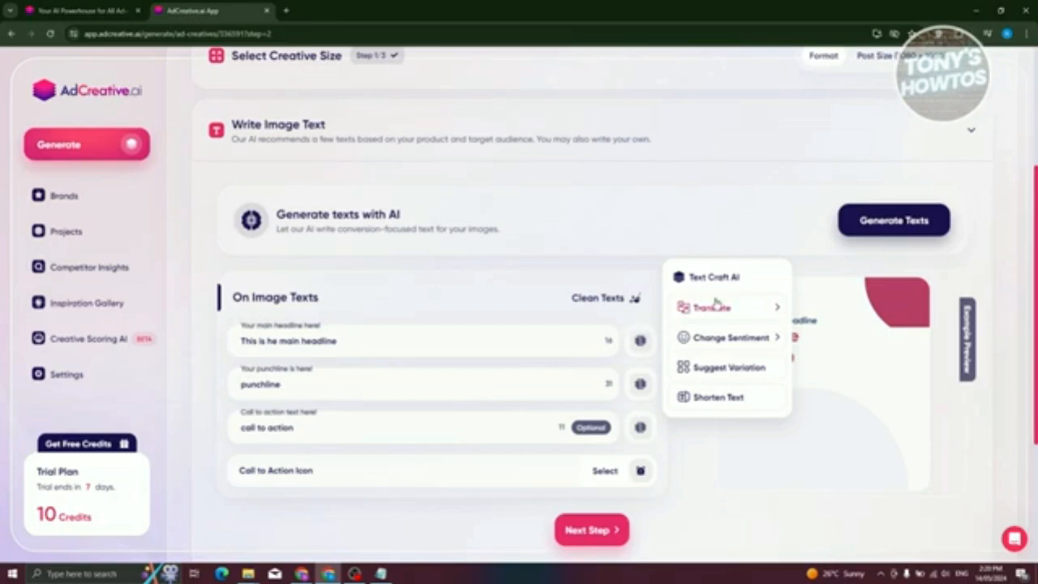
left_click(730, 338)
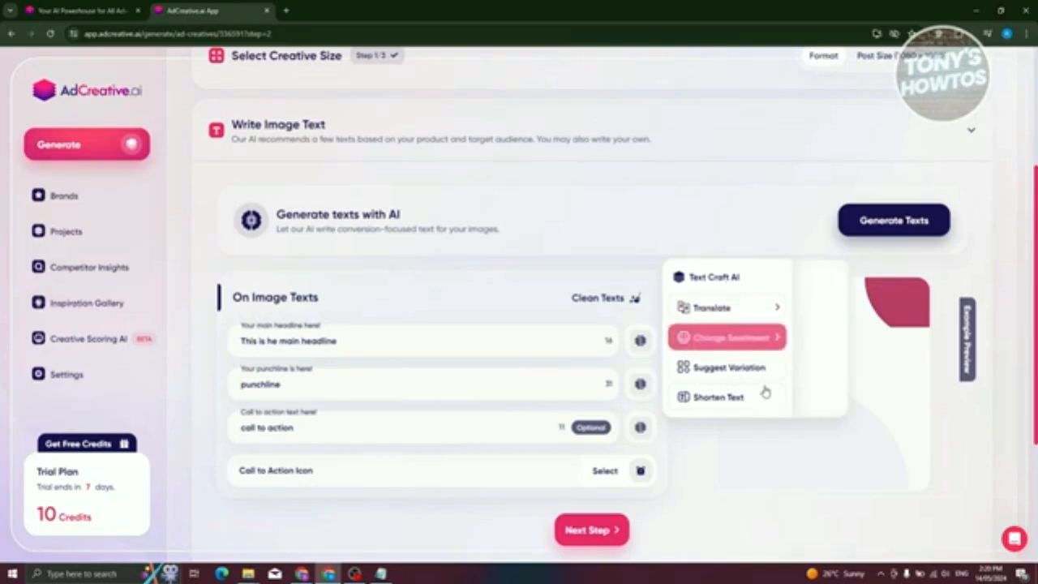
left_click(740, 368)
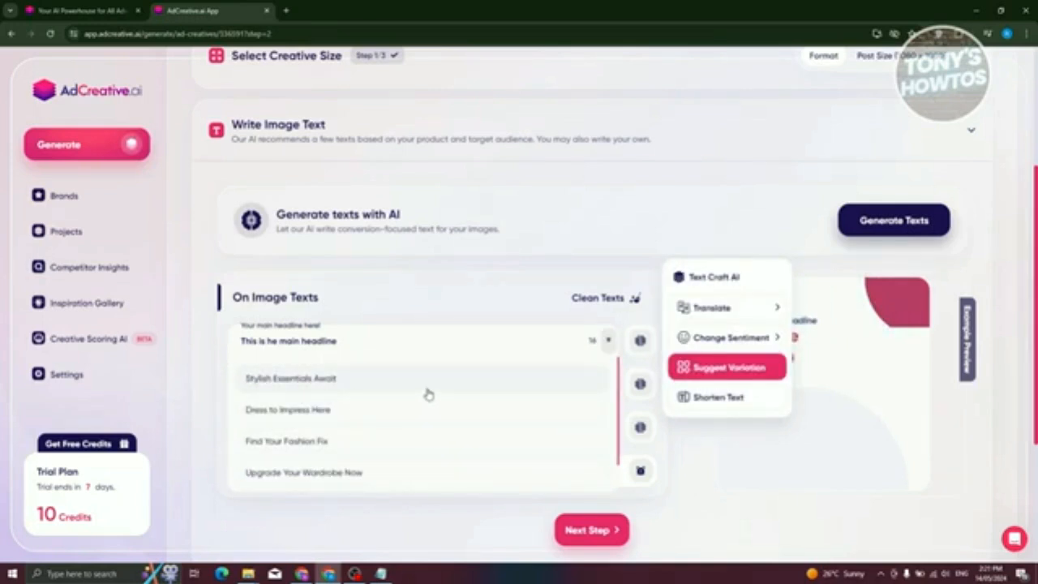
left_click(374, 412)
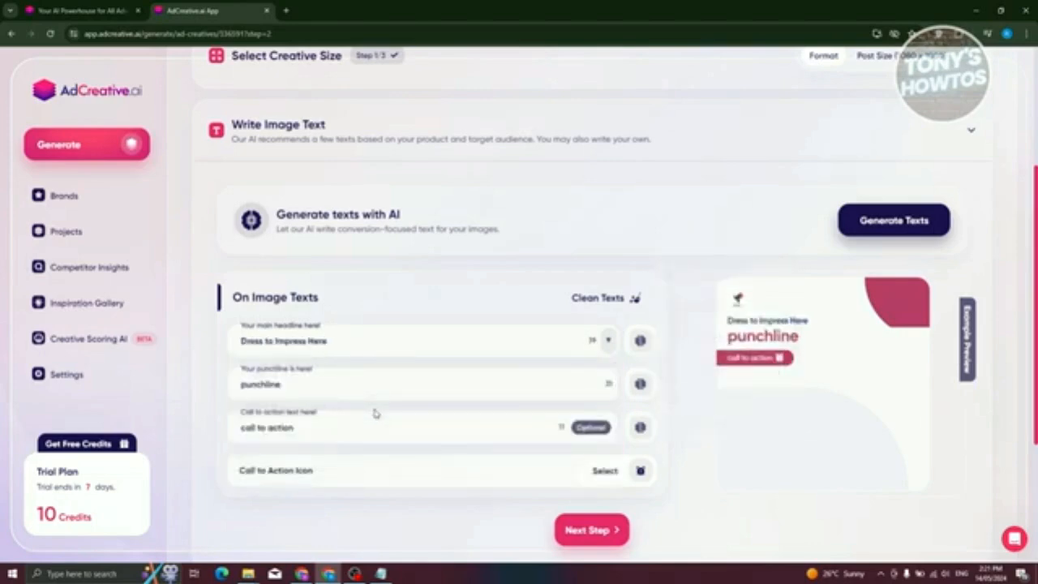
left_click(647, 343)
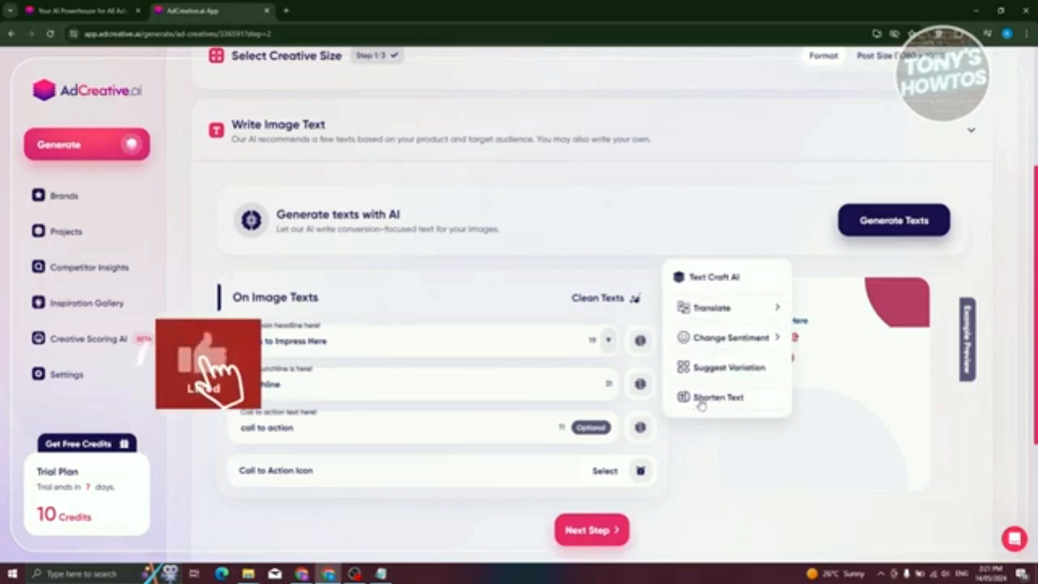
left_click(702, 471)
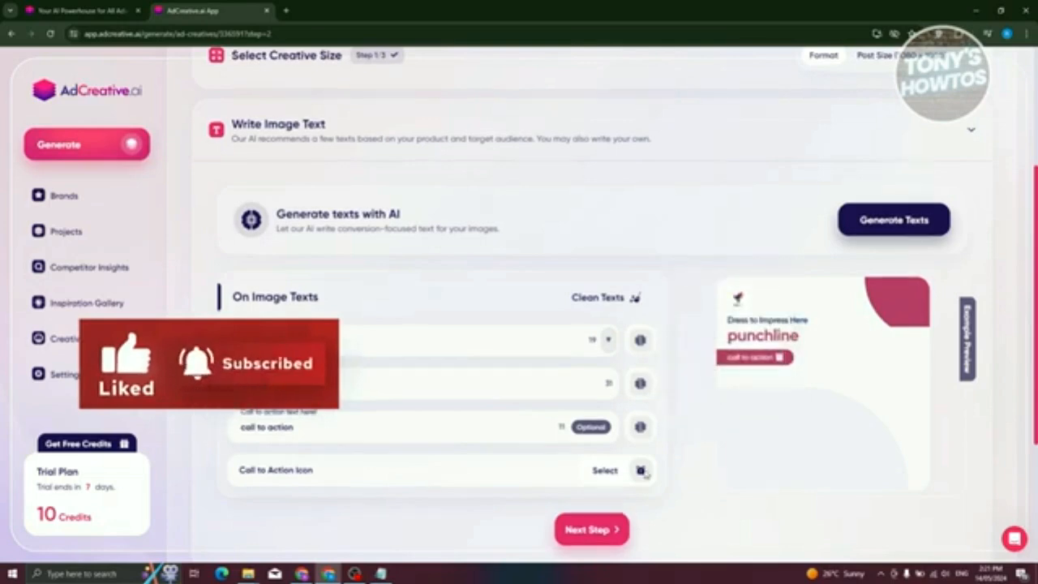
- Continue to the background image and pick the stock photo of the person in a Santa hat from the "Modern attire" recommendations
scroll(632, 454, "down", 3)
left_click(600, 312)
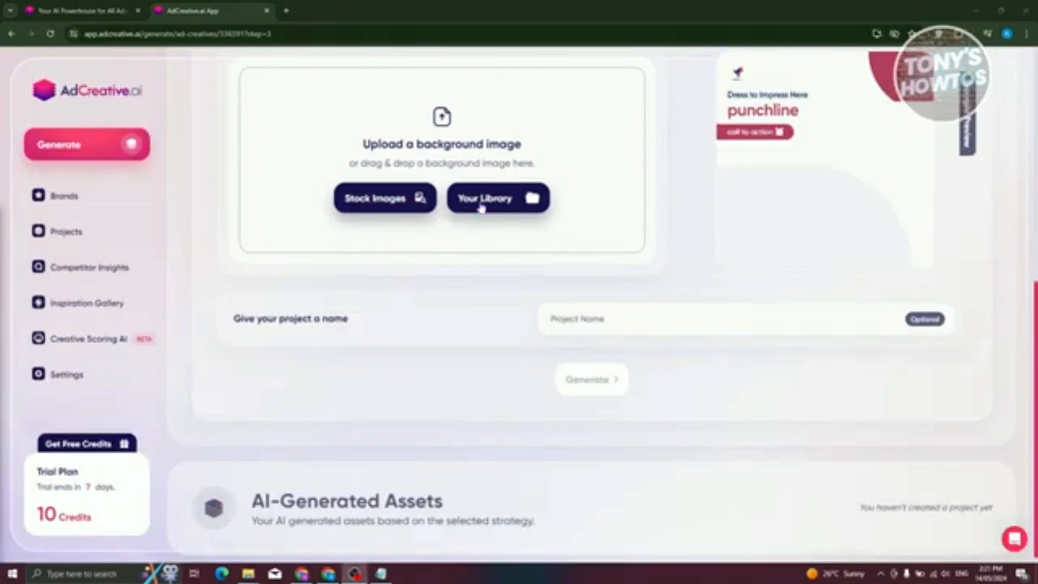
left_click(394, 201)
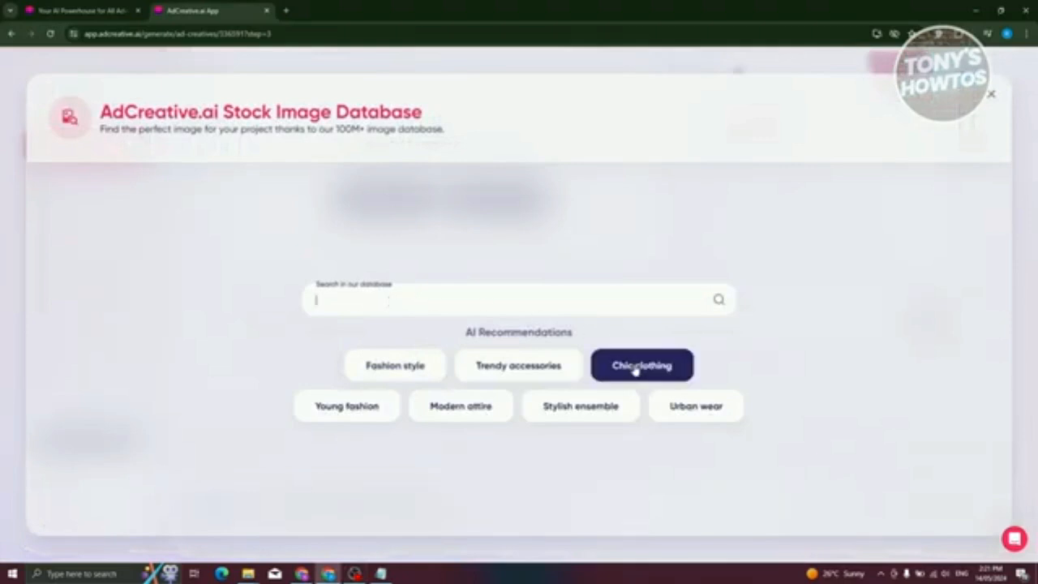
left_click(458, 406)
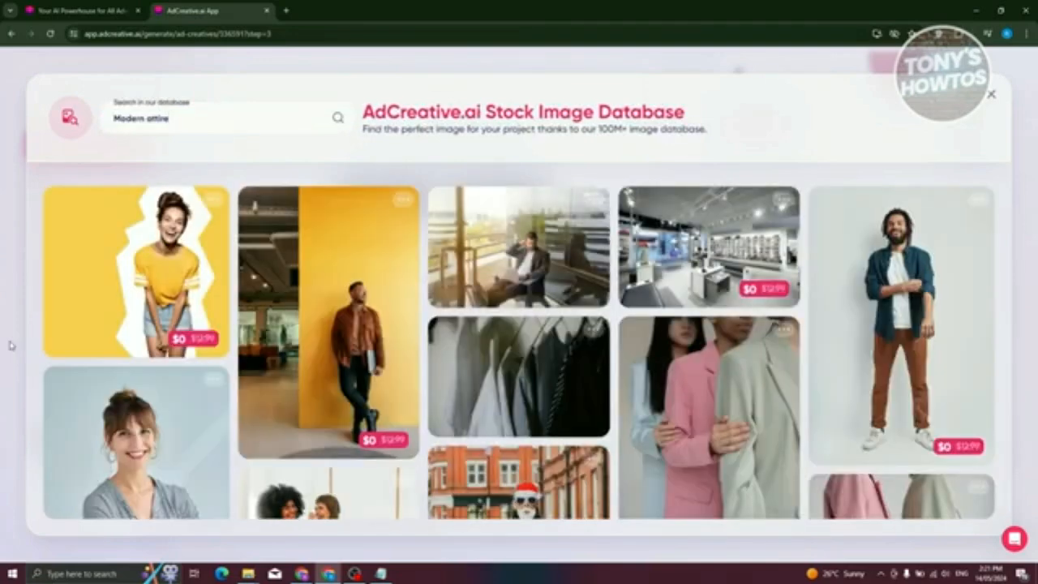
scroll(377, 300, "down", 3)
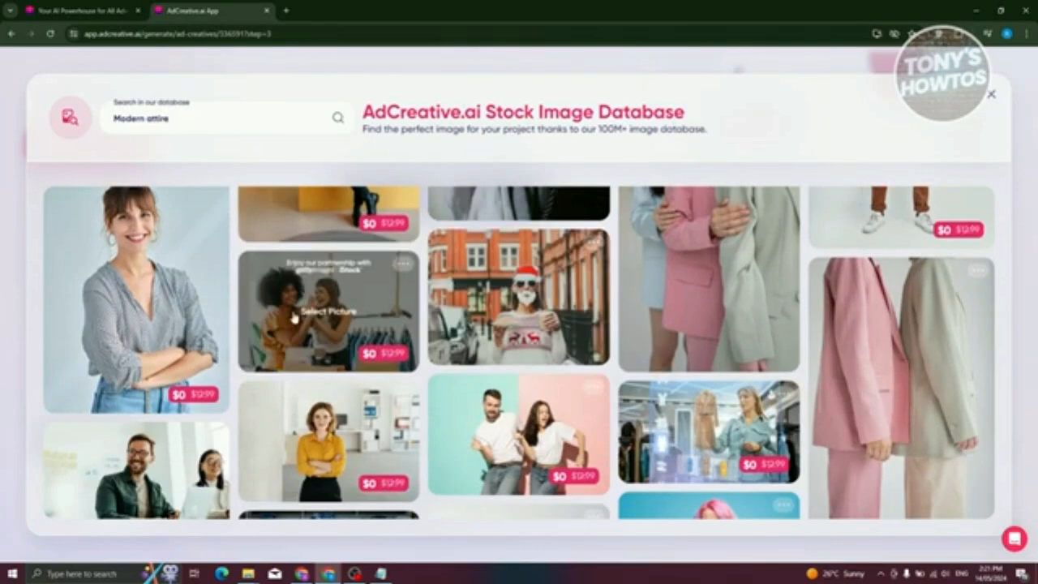
scroll(551, 349, "up", 1)
left_click(558, 348)
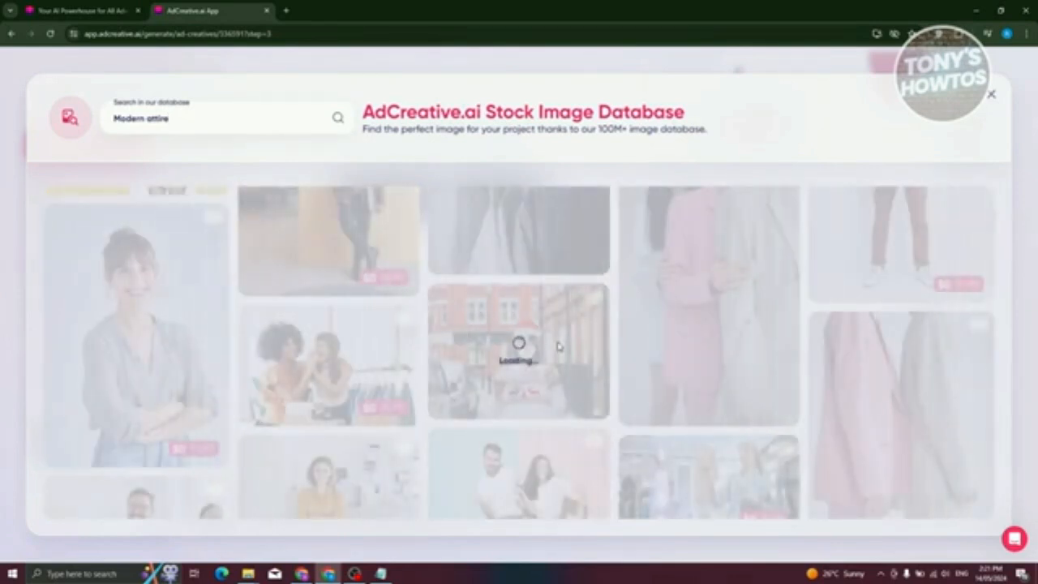
- Give the project a test name and generate the ad creatives
scroll(505, 415, "up", 1)
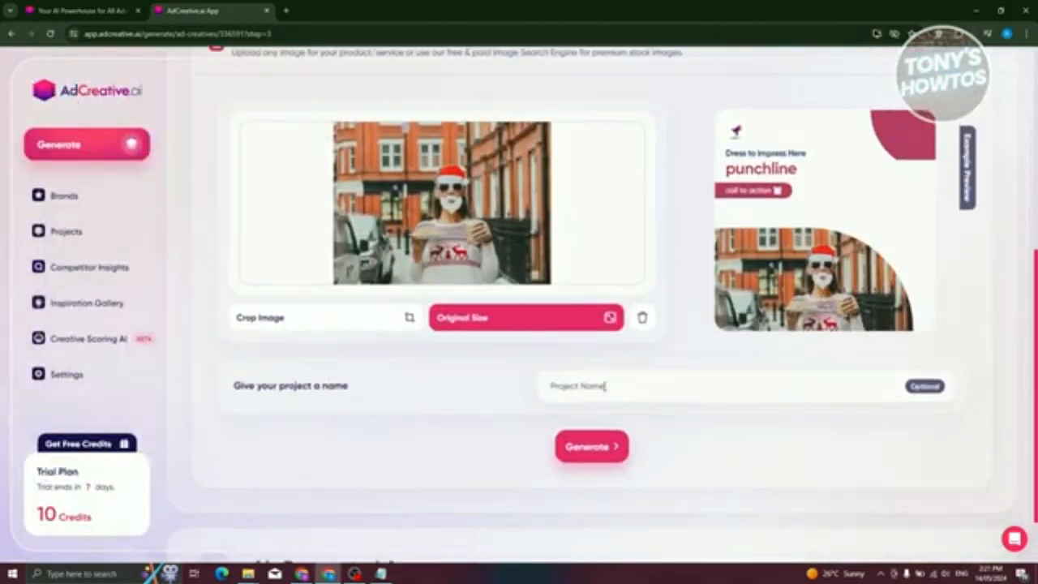
left_click(616, 384)
scroll(505, 436, "down", 1)
scroll(514, 441, "up", 1)
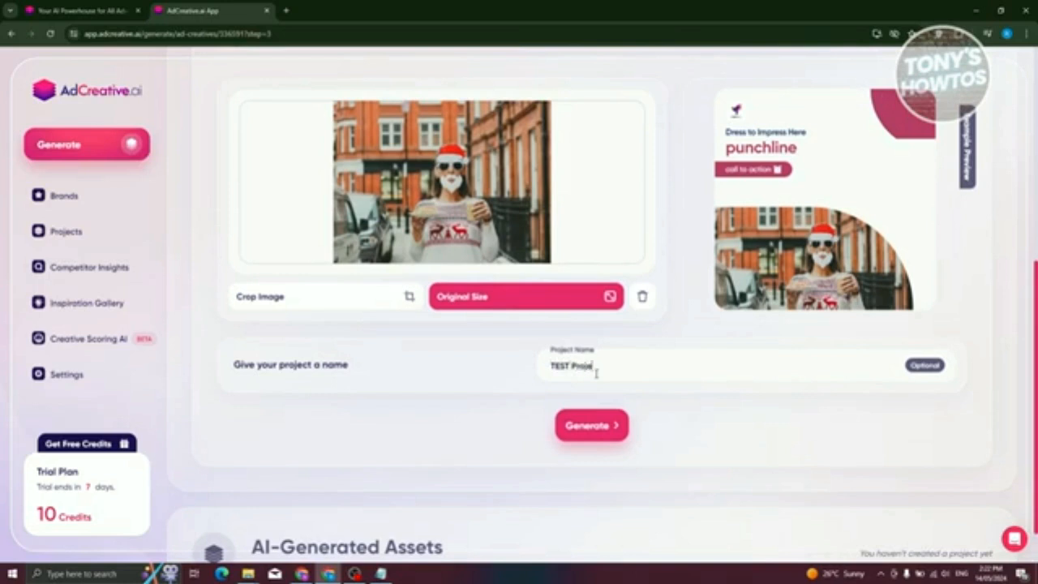
left_click(605, 429)
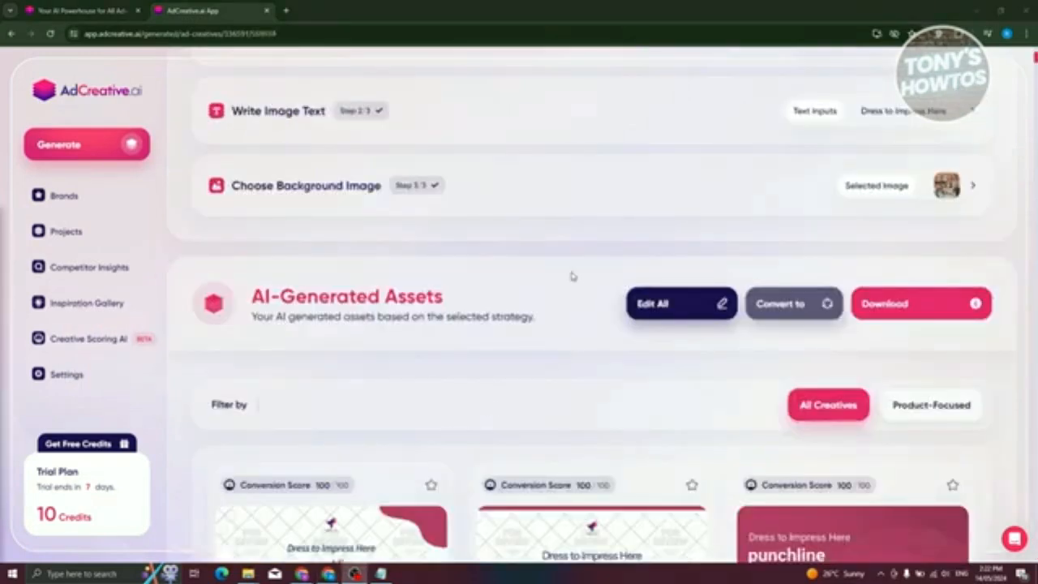
- Examine the generated ad creatives, comparing their layouts and conversion scores
scroll(528, 276, "down", 1)
scroll(527, 275, "down", 3)
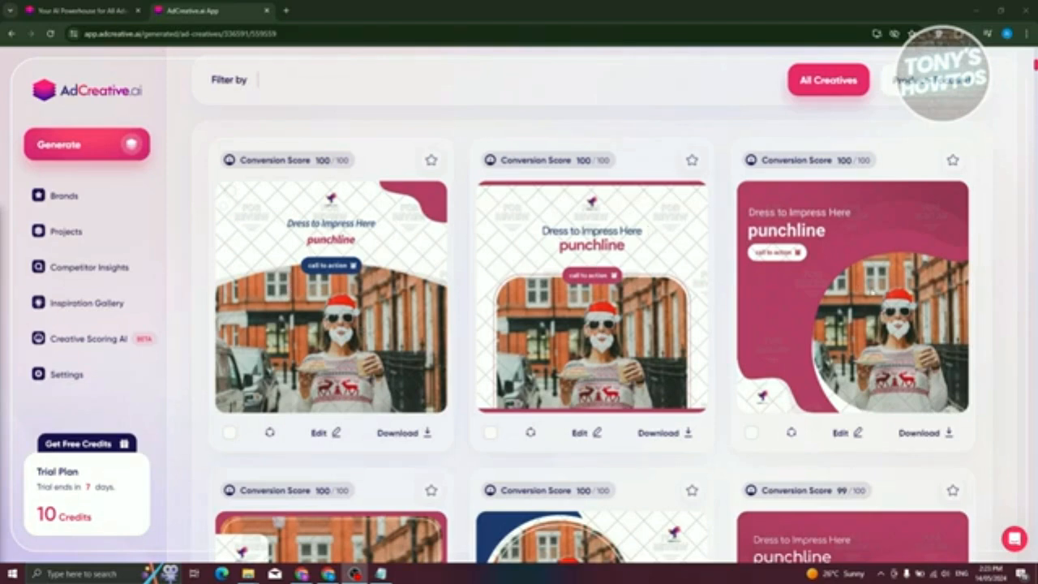
scroll(879, 297, "down", 3)
scroll(869, 348, "down", 2)
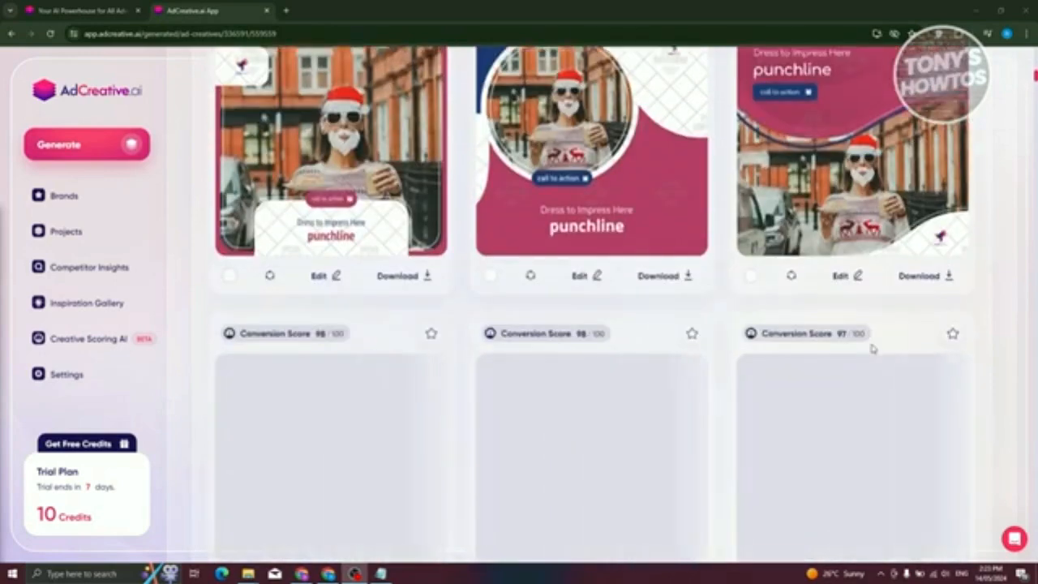
scroll(506, 458, "down", 3)
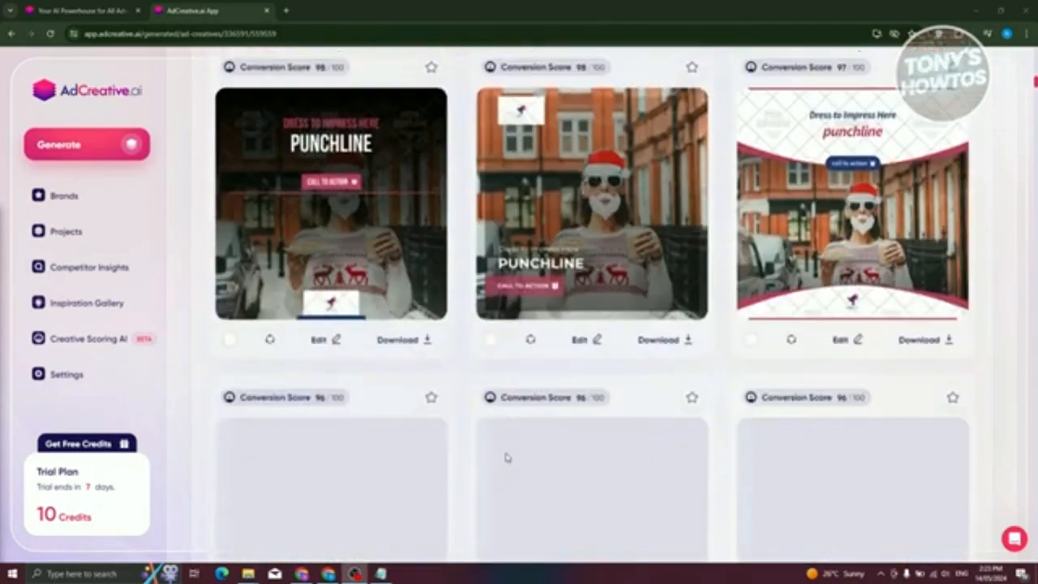
scroll(493, 464, "down", 2)
scroll(492, 463, "up", 4)
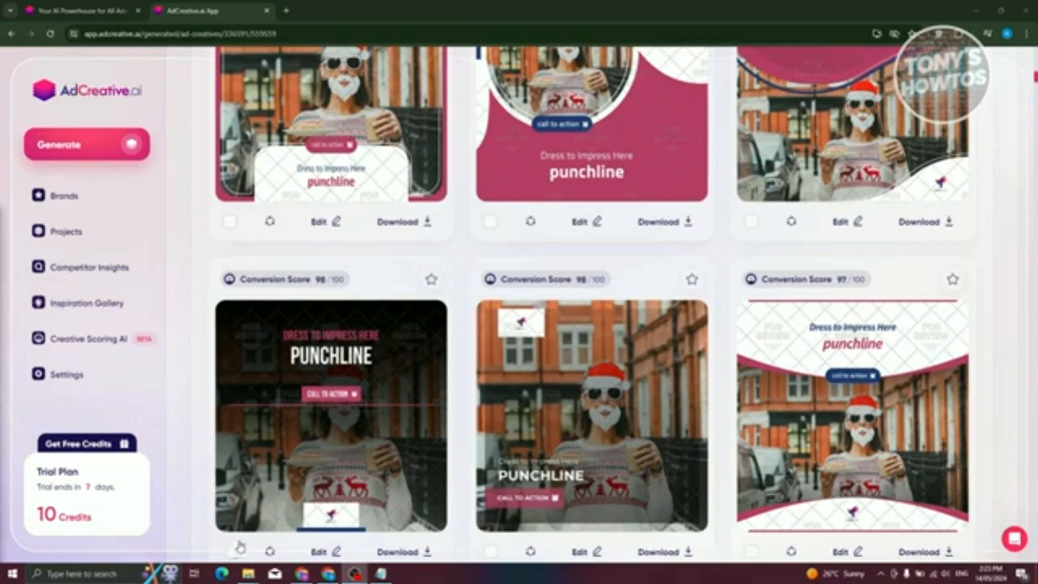
scroll(370, 428, "up", 1)
scroll(370, 426, "up", 2)
scroll(420, 294, "up", 2)
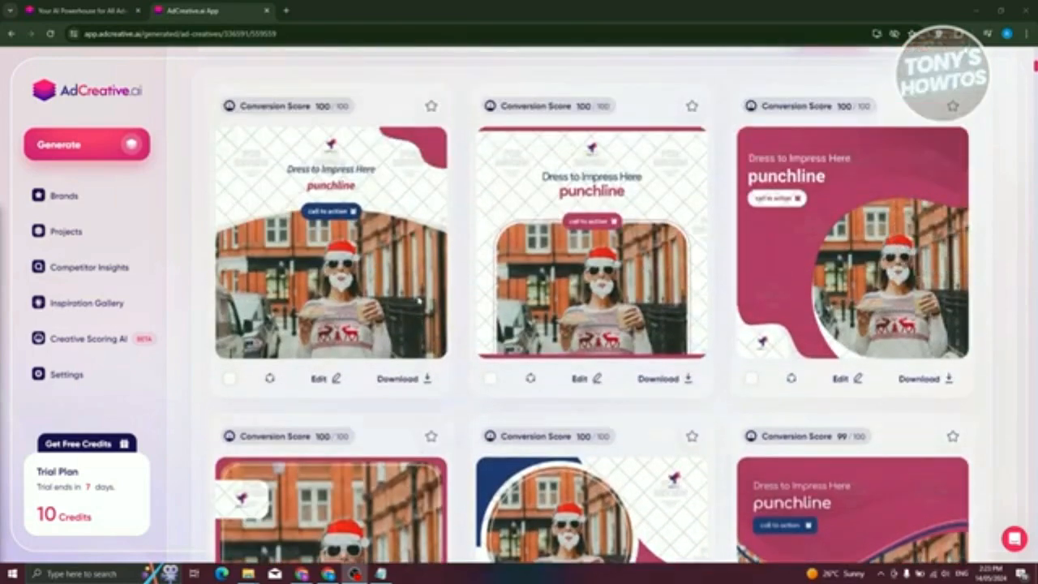
- Mark the first generated creative, with the curved white header above the photo, as a favorite
scroll(271, 198, "up", 1)
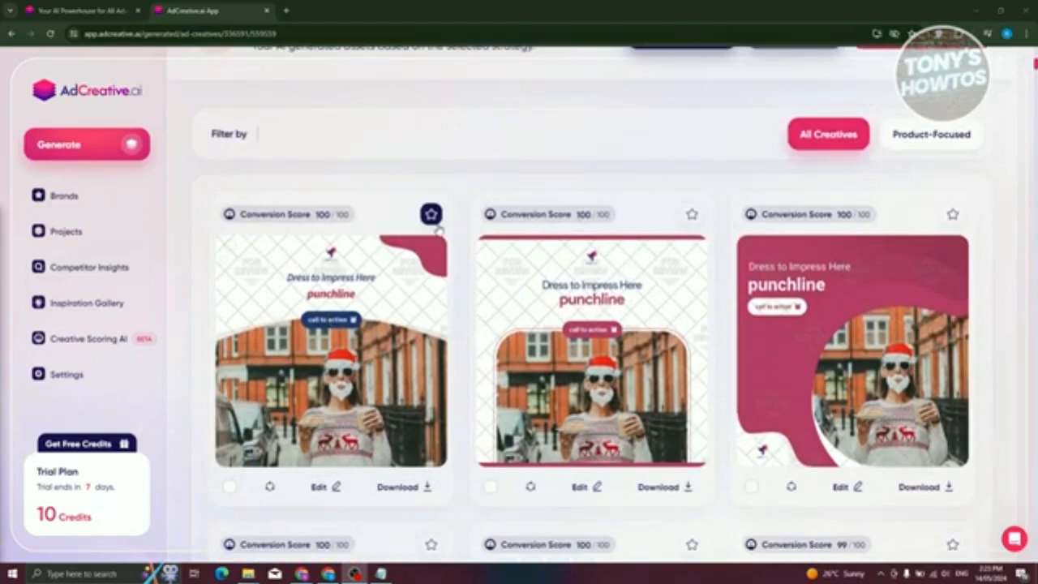
left_click(430, 213)
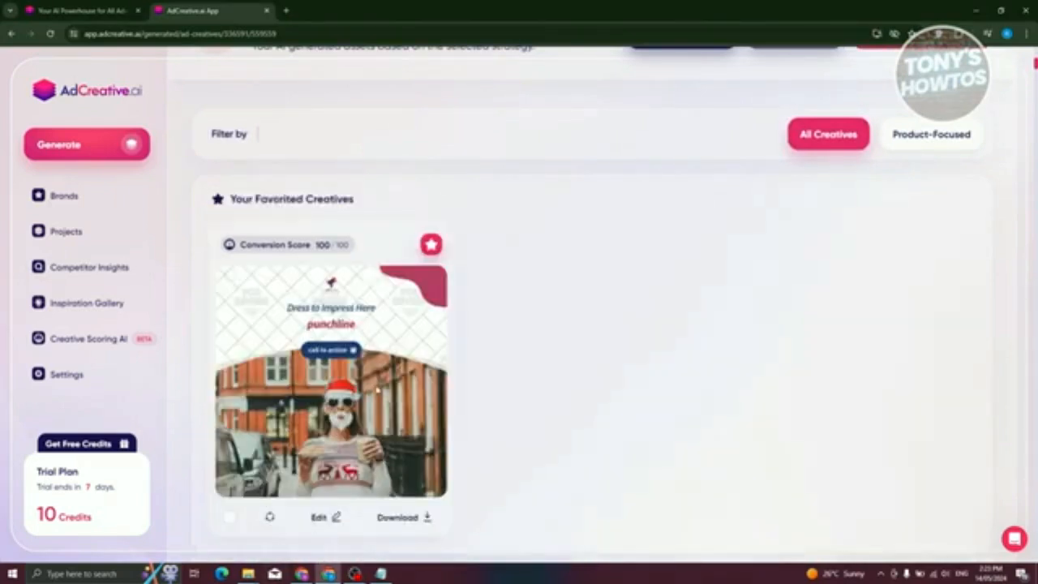
- Download the first creative below the favorites, with the rounded photo under a white header, and check the remaining trial credits
scroll(567, 357, "down", 1)
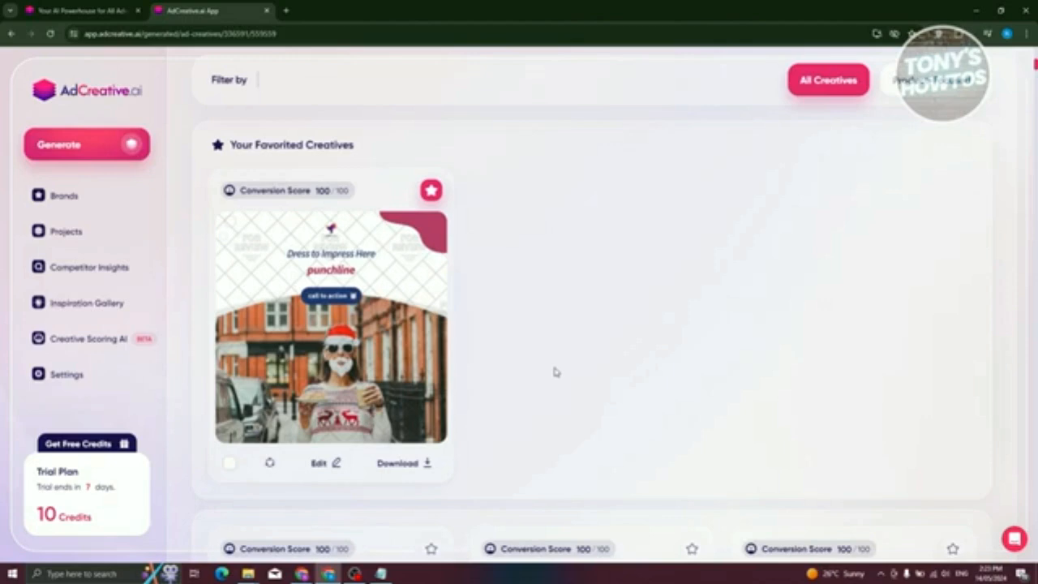
scroll(554, 372, "down", 5)
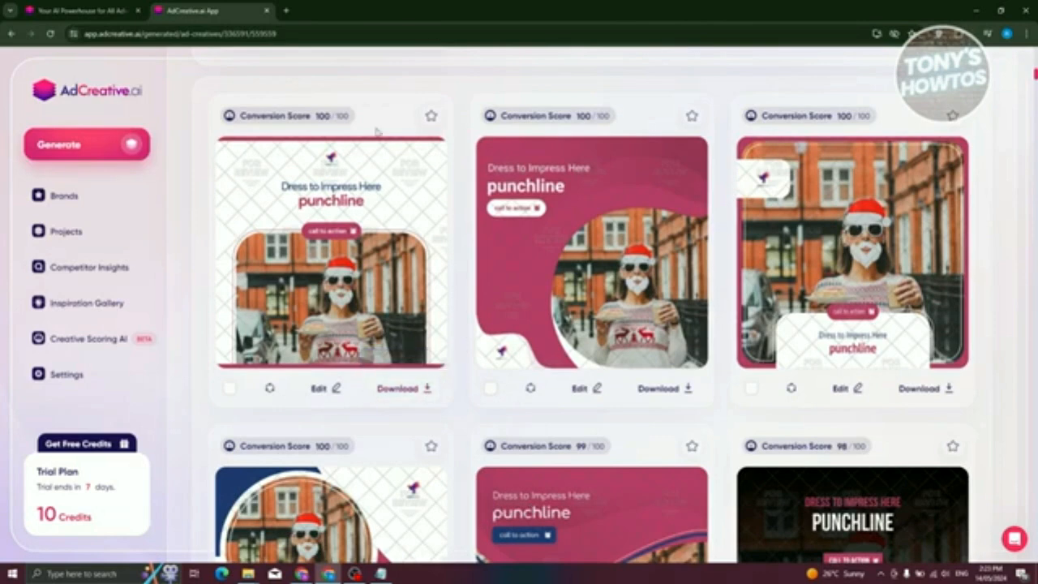
left_click(403, 388)
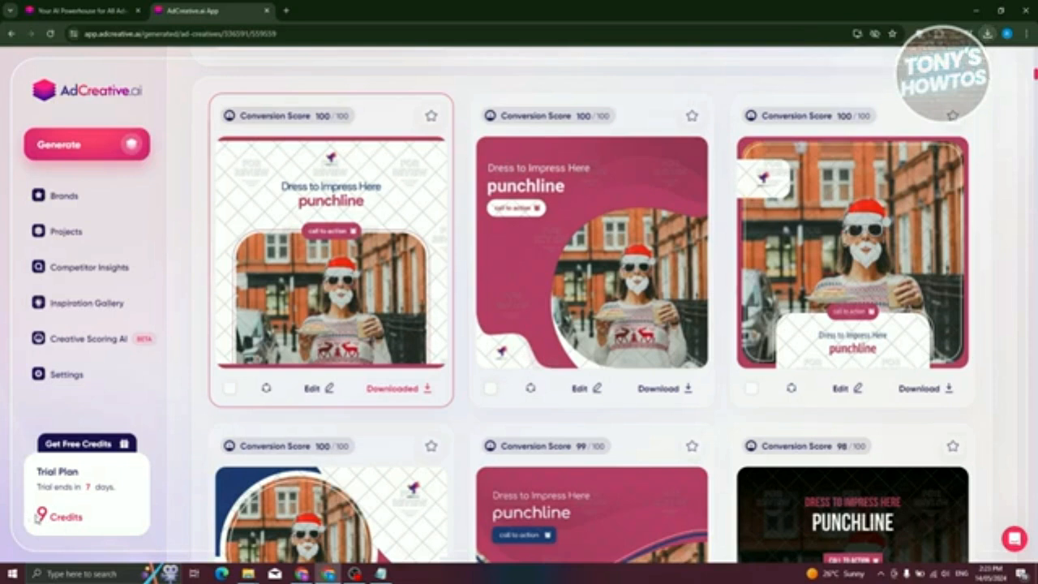
left_click_drag(36, 516, 86, 519)
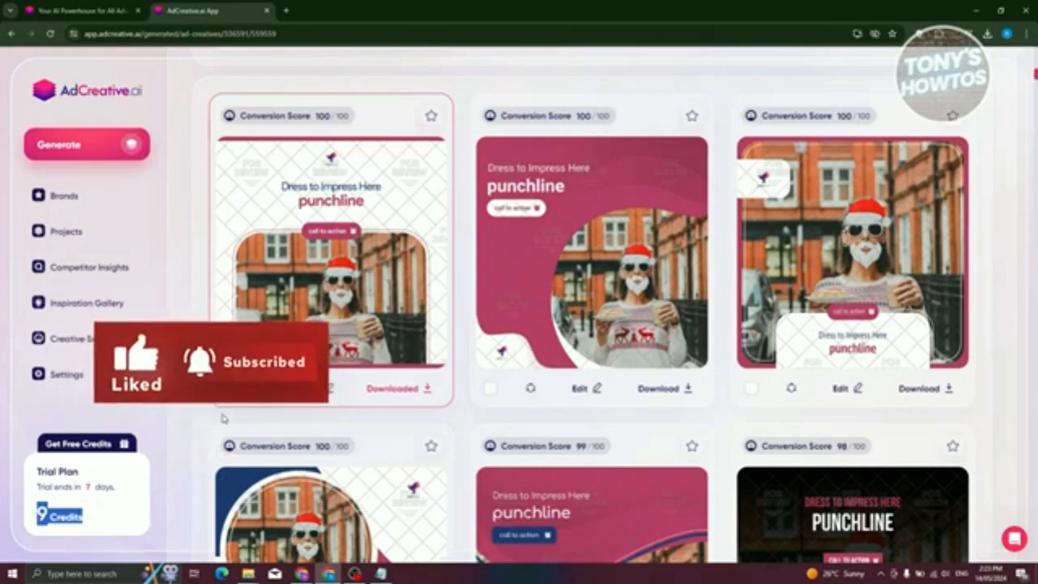
- Review the remaining generated creatives, and from the Renzi Shop project list start a new project to view the available asset types
scroll(665, 272, "up", 10)
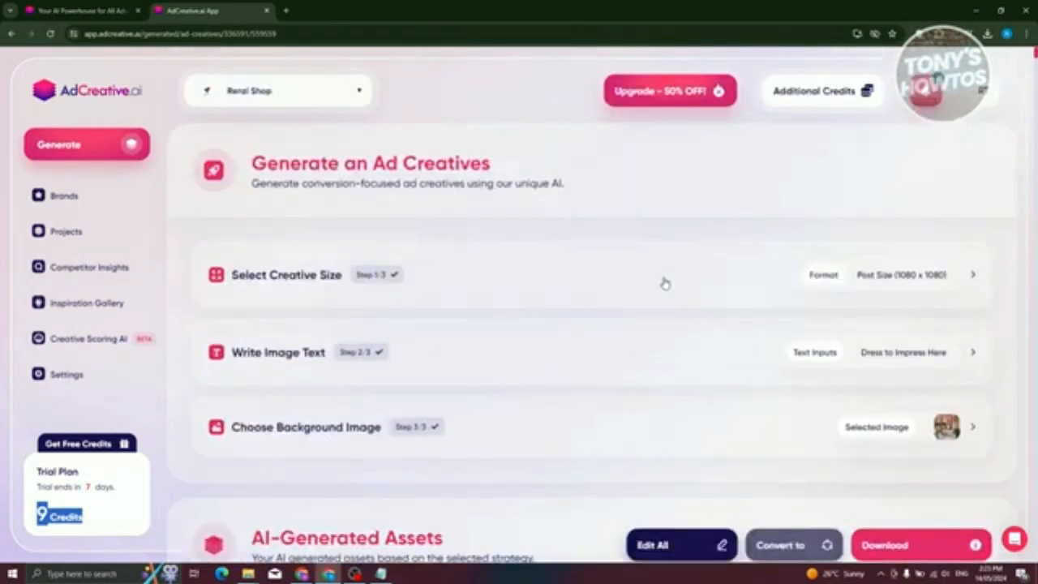
scroll(651, 290, "down", 4)
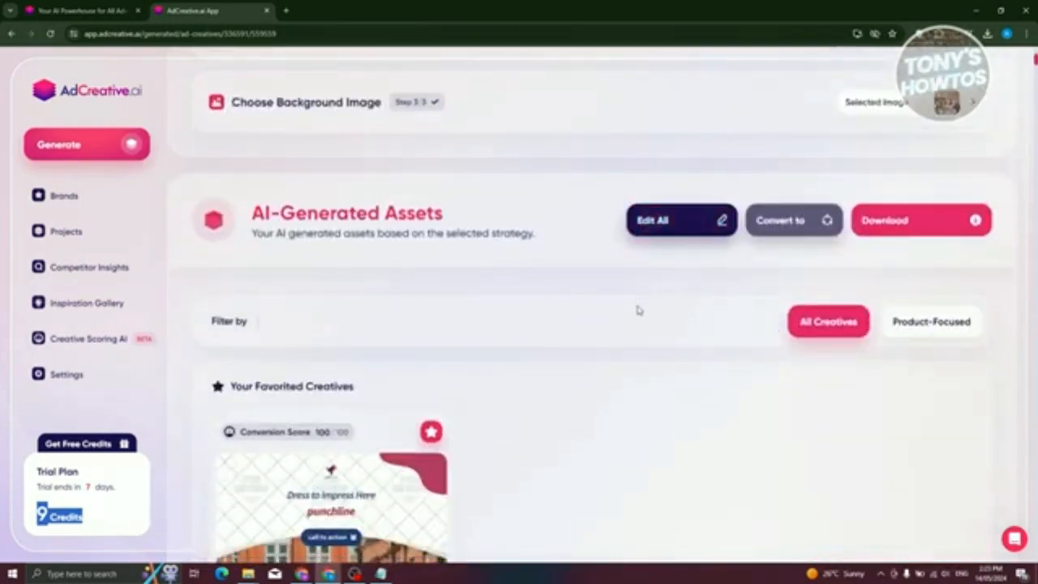
scroll(695, 311, "down", 15)
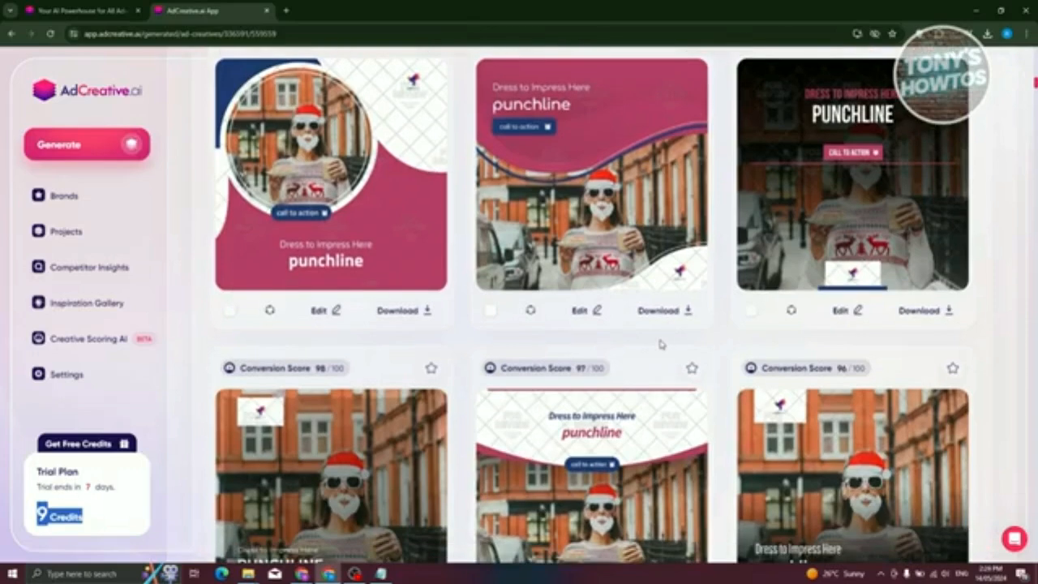
scroll(646, 348, "down", 3)
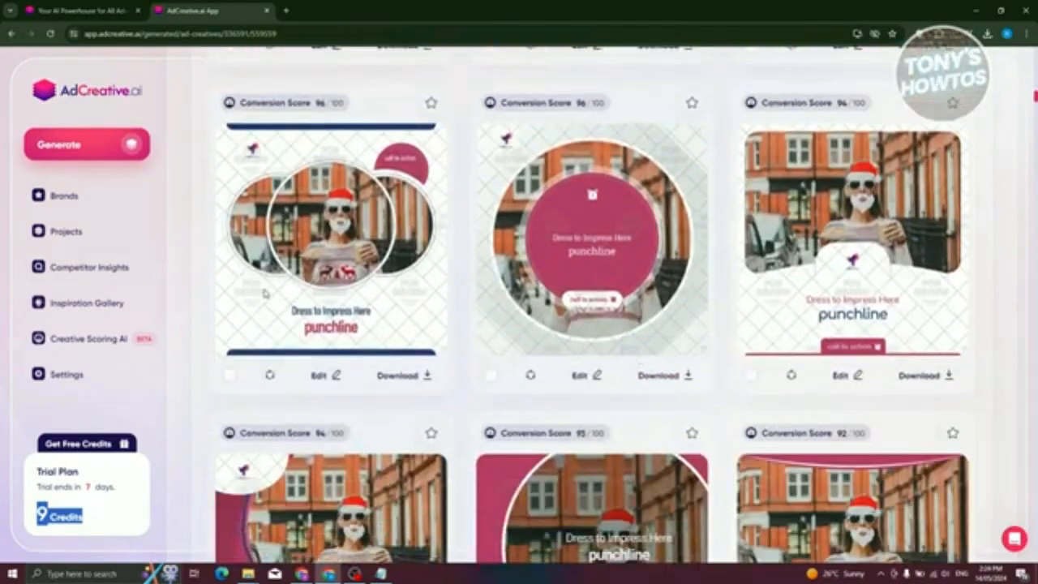
left_click(69, 233)
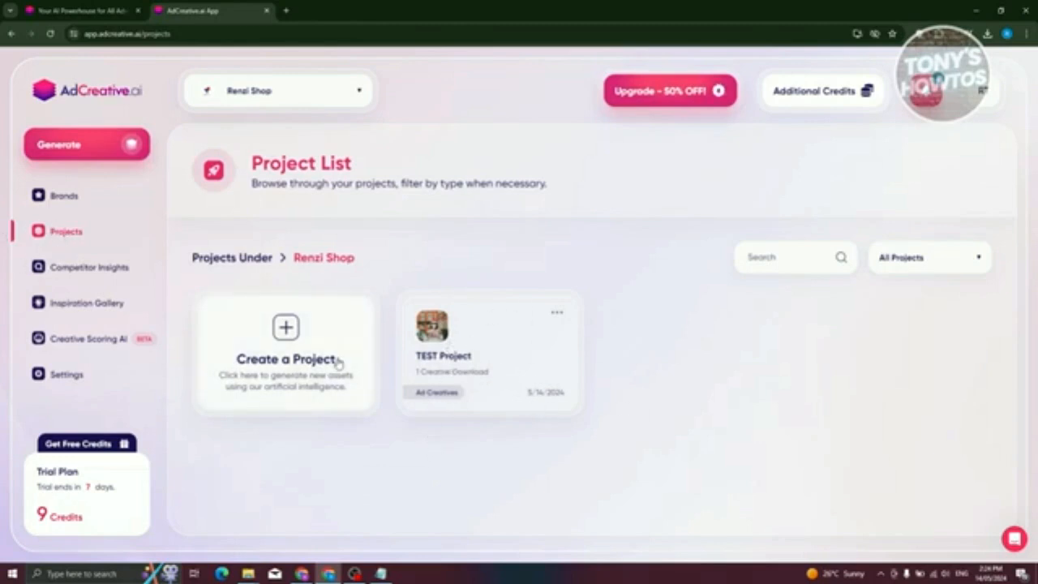
left_click(294, 333)
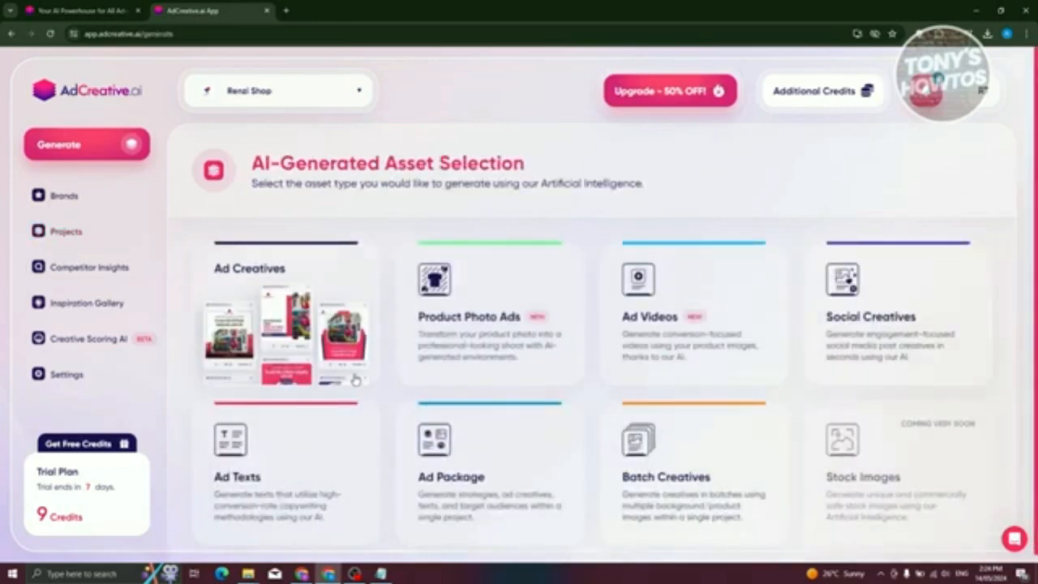
- Open the setup form for an additional brand and look over its website import, name, logo and color sections
left_click(74, 195)
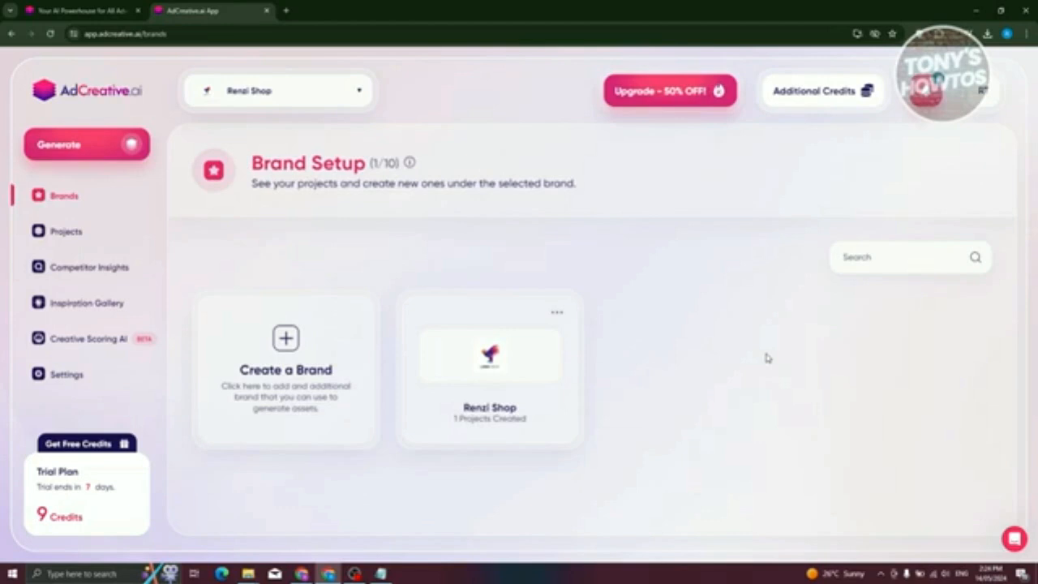
left_click(276, 355)
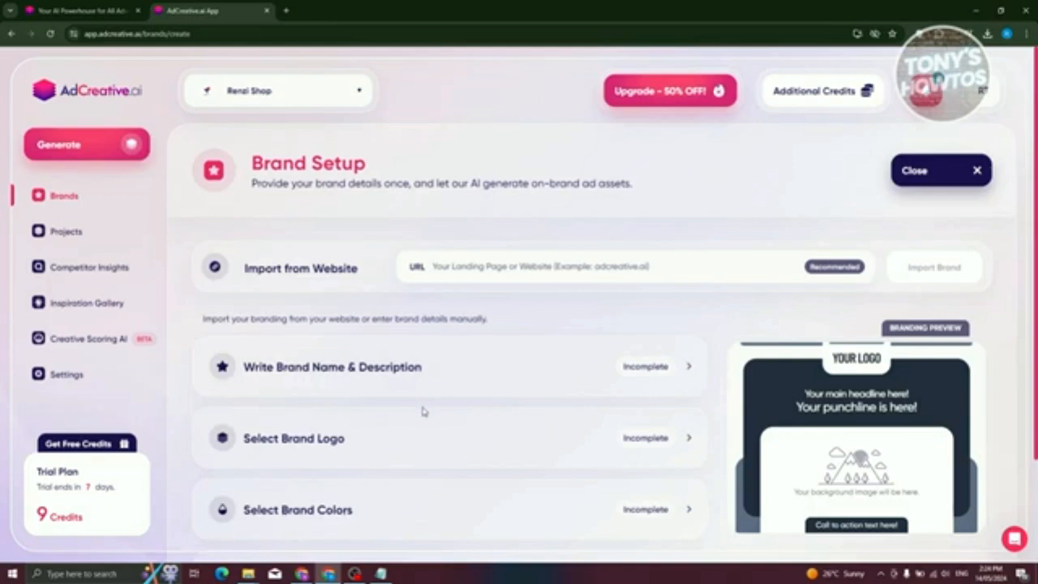
scroll(421, 411, "down", 3)
scroll(406, 417, "up", 3)
- Return to the brand overview and open the Renzi Shop brand to view its projects
left_click(42, 233)
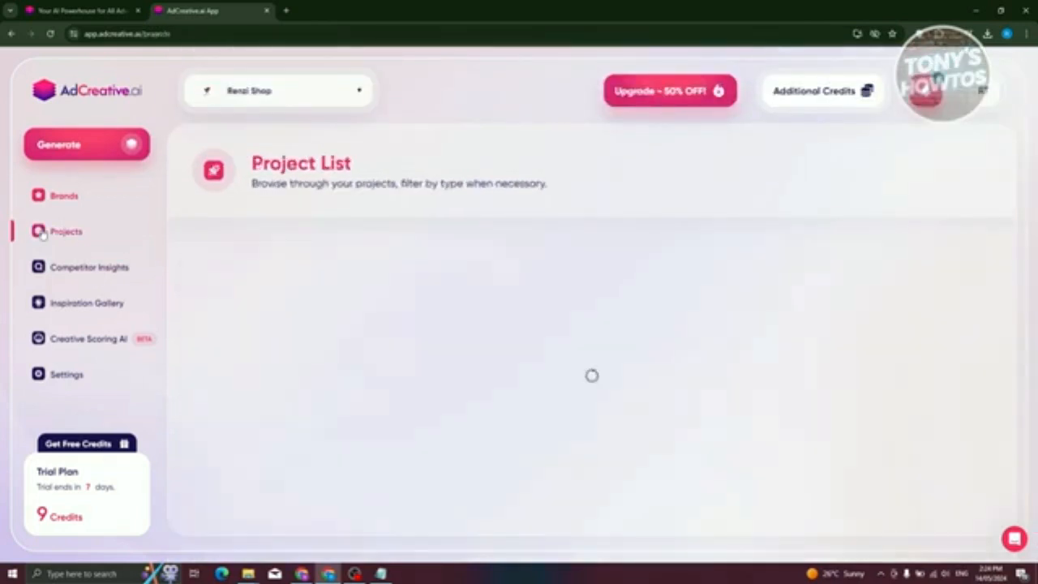
left_click(81, 196)
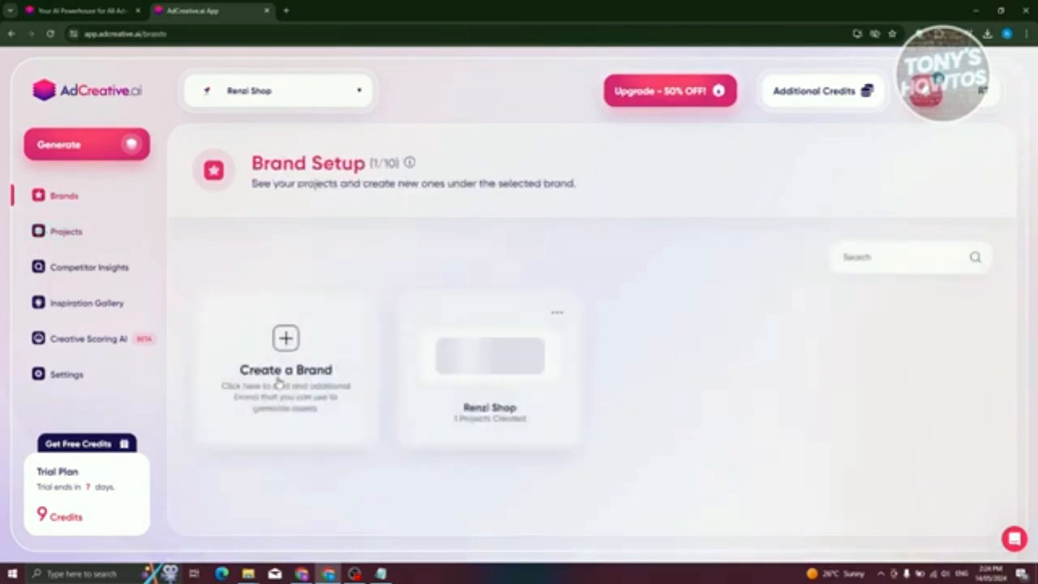
left_click(514, 373)
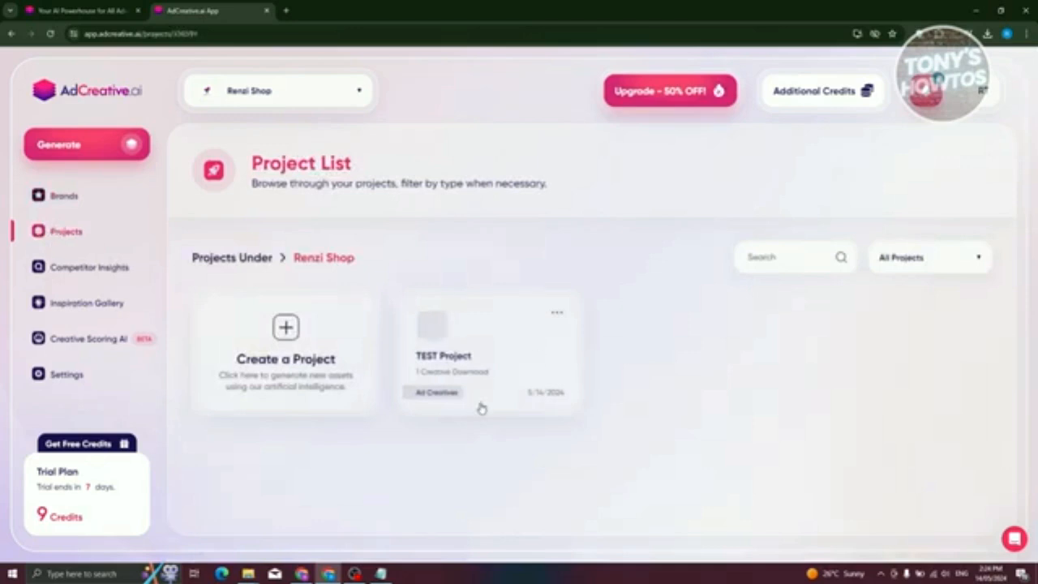